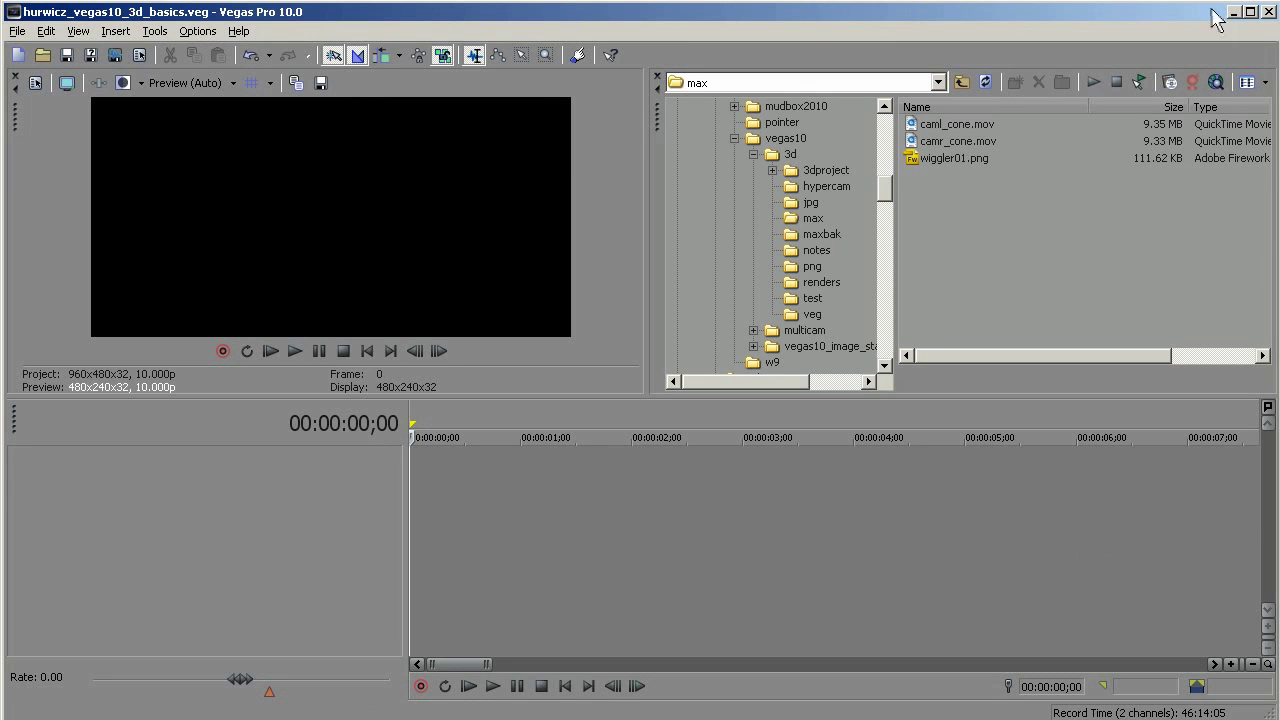
Step: Inspect the available Stereoscopic 3D modes in the project's video properties and leave without applying anything
{"action": "left_click", "coordinate": [17, 31]}
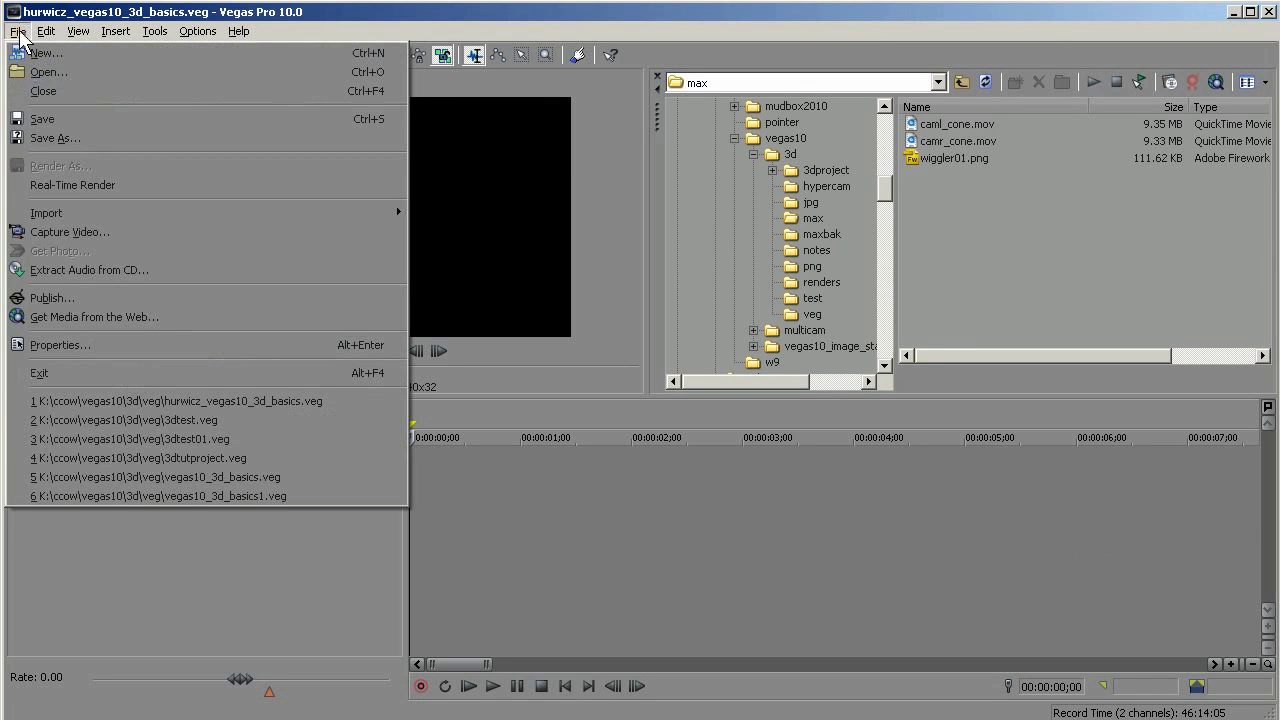
{"action": "left_click", "coordinate": [72, 345]}
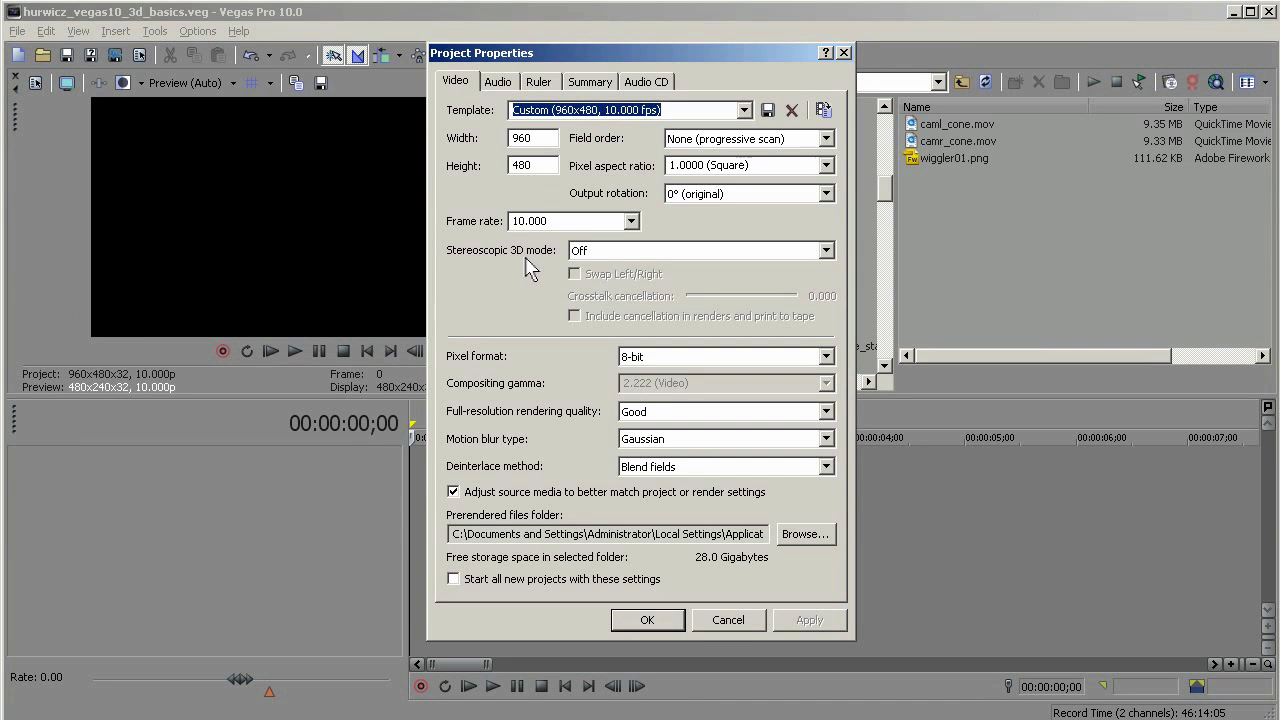
{"action": "left_click", "coordinate": [826, 251]}
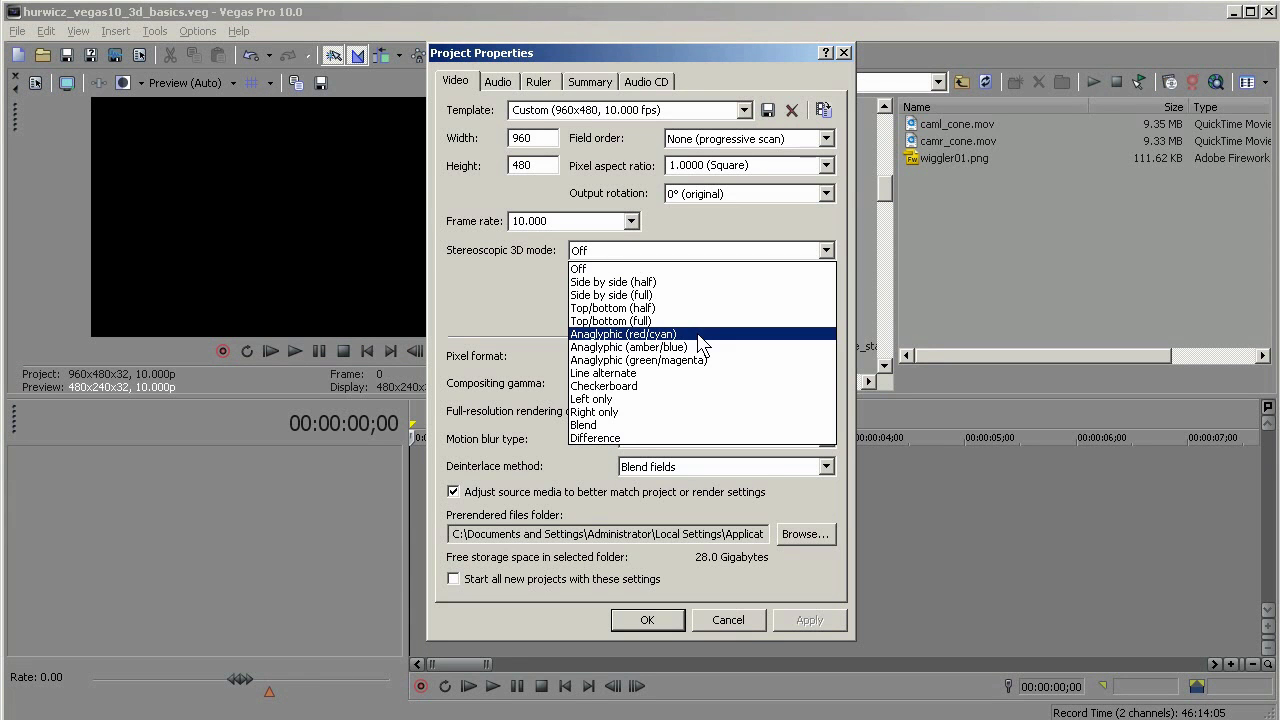
{"action": "left_click", "coordinate": [738, 625]}
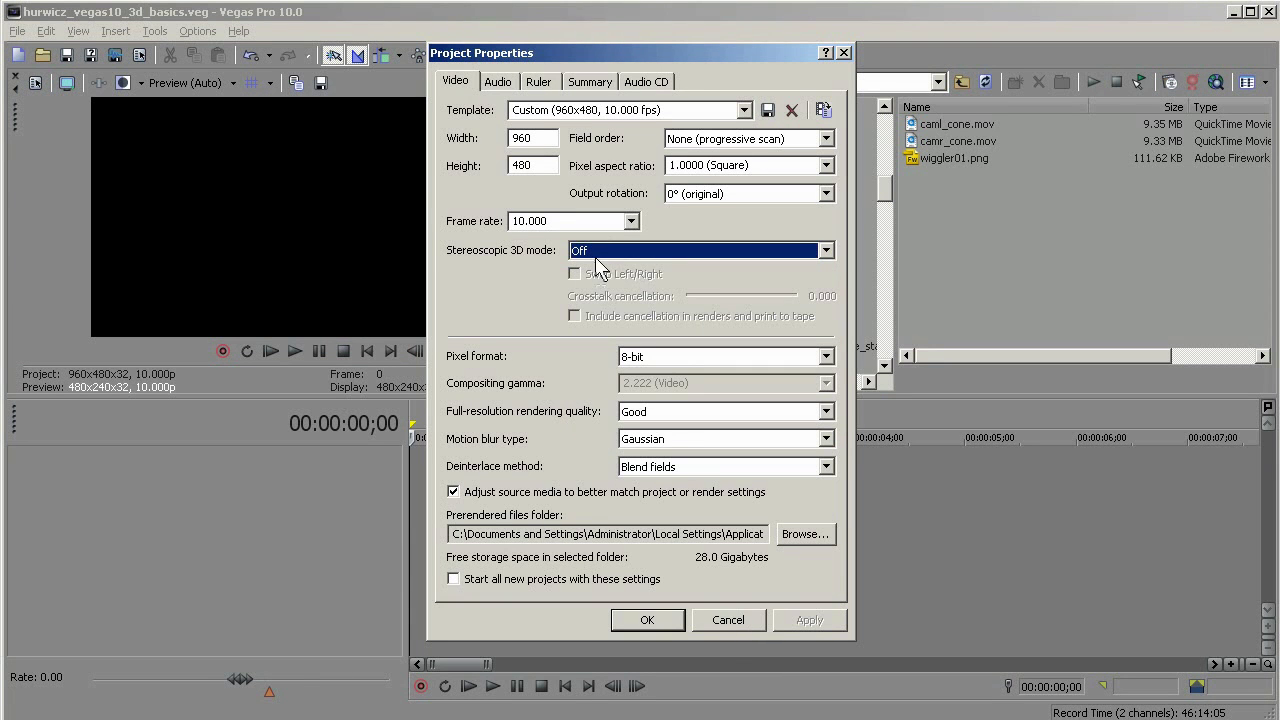
{"action": "left_click", "coordinate": [732, 621]}
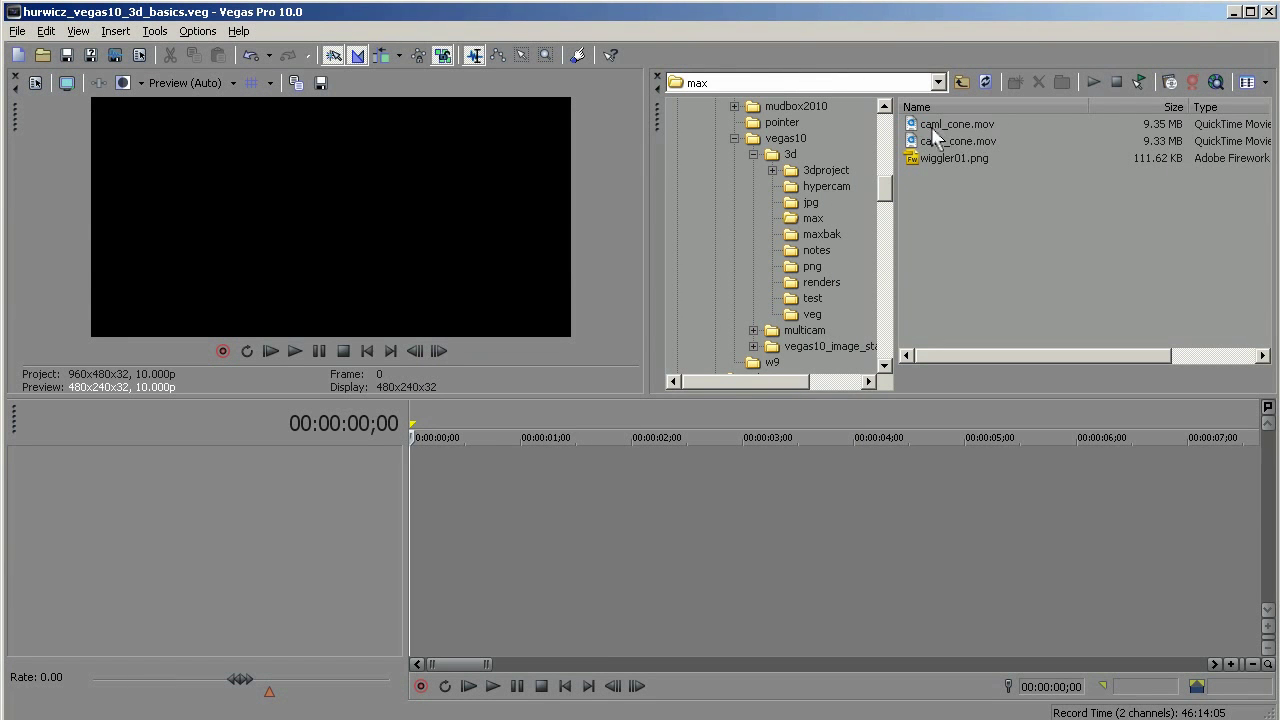
Step: Place camr_cone.mov on one track and caml_cone.mov on a second track below, both at the timeline start, and select both events
{"action": "left_click_drag", "start_coordinate": [926, 142], "coordinate": [398, 470]}
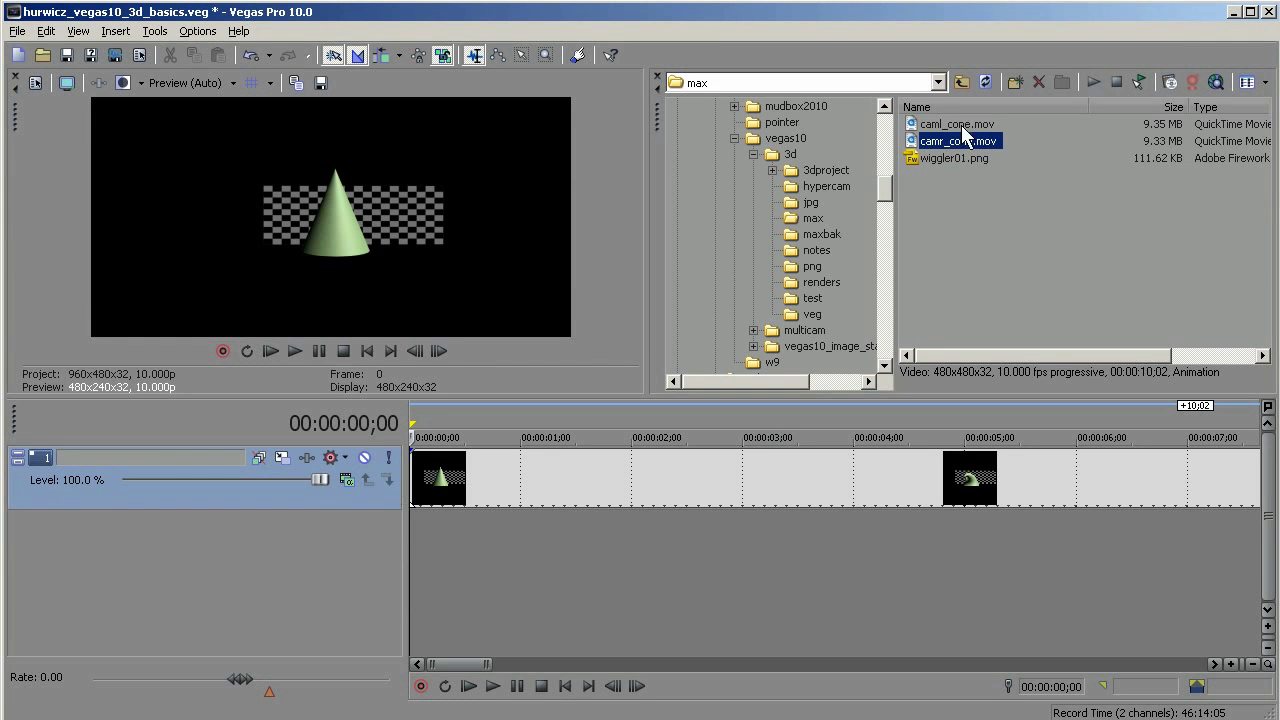
{"action": "left_click_drag", "start_coordinate": [912, 130], "coordinate": [456, 568]}
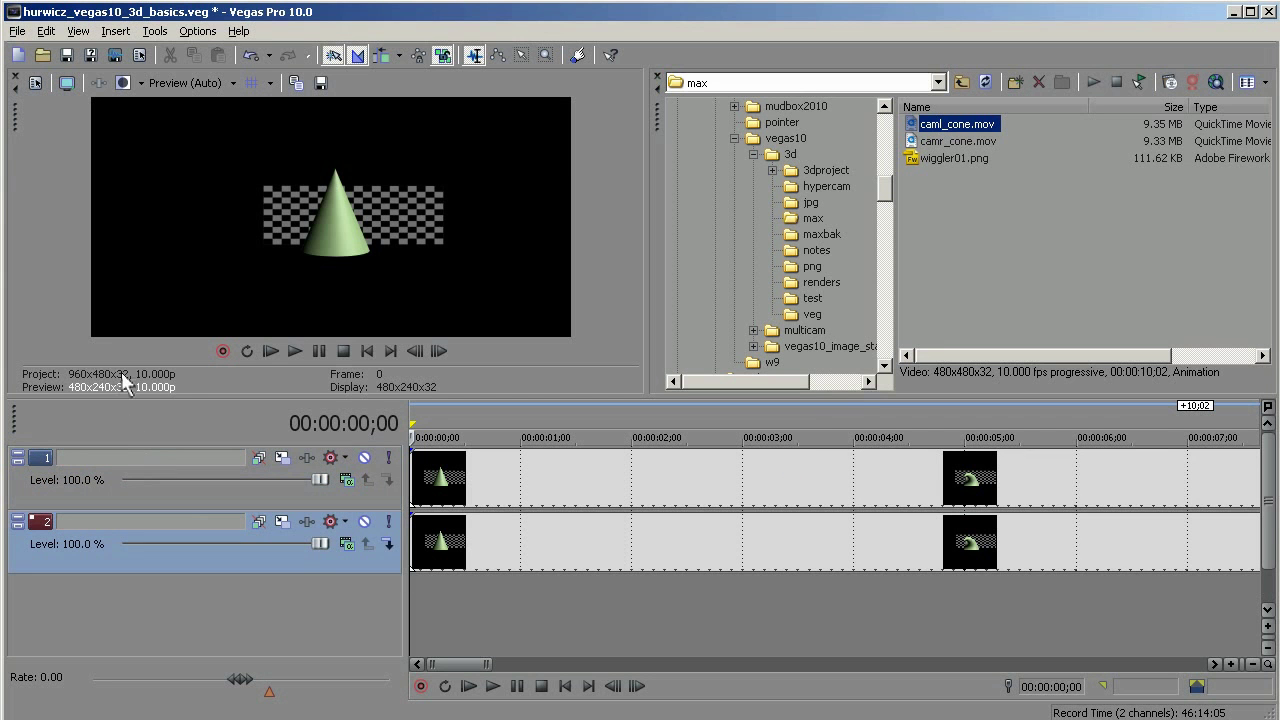
{"action": "left_click", "coordinate": [542, 478]}
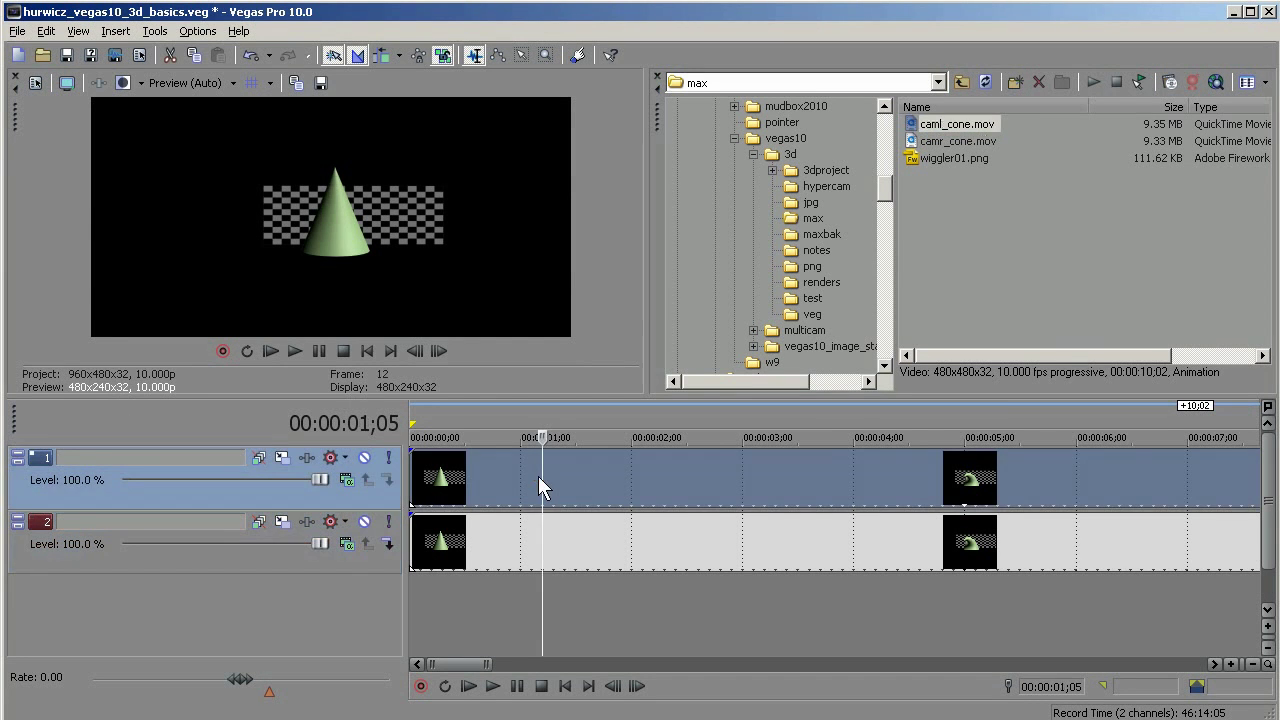
{"action": "left_click", "coordinate": [556, 550], "text": "ctrl"}
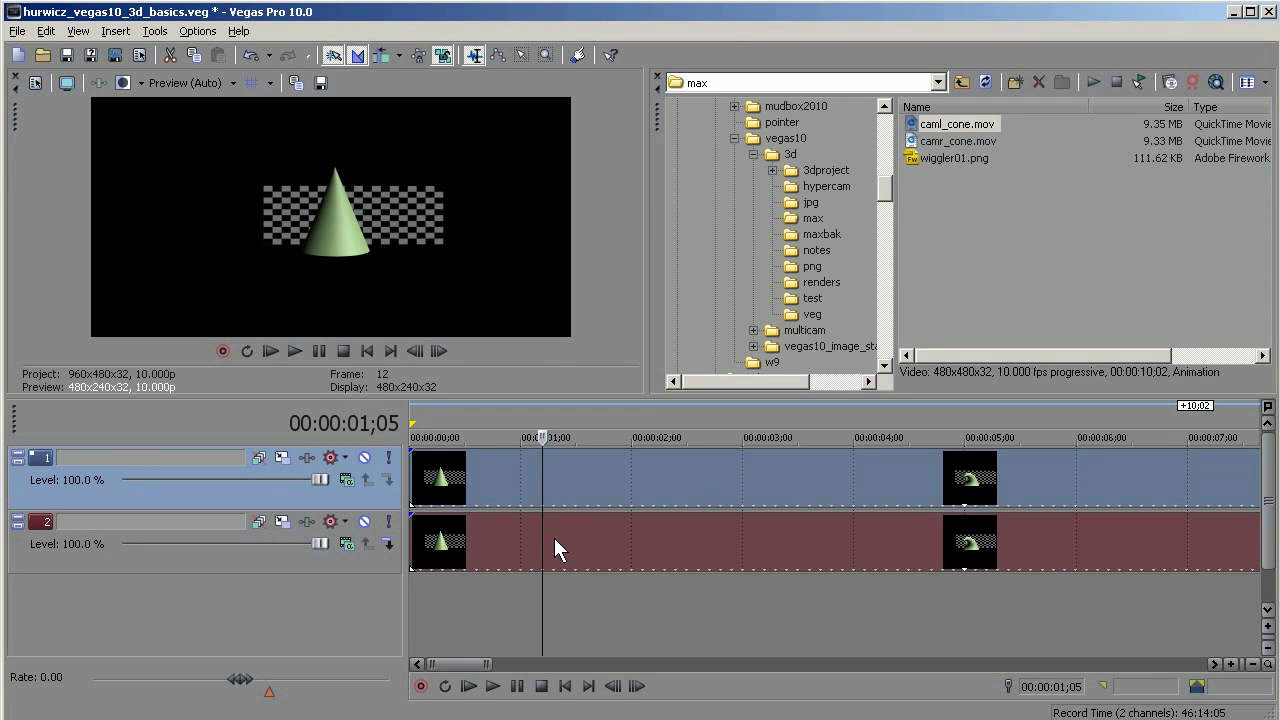
{"action": "right_click", "coordinate": [504, 467]}
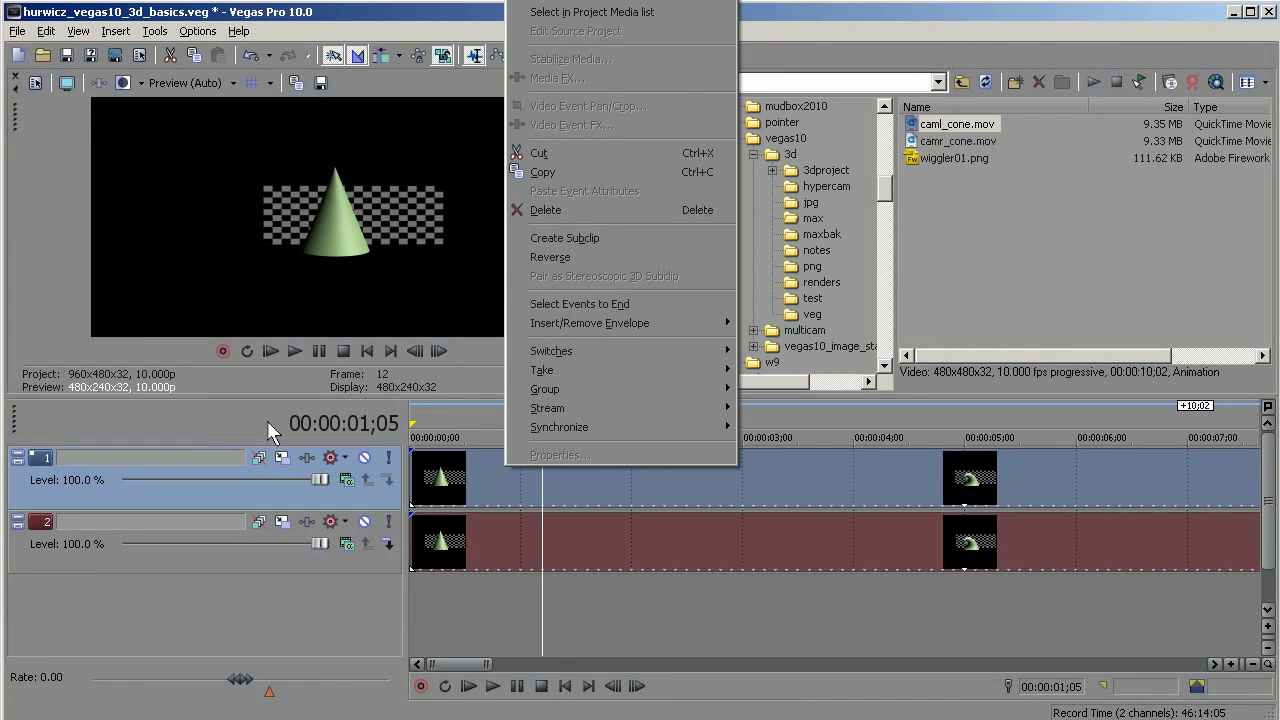
{"action": "left_click", "coordinate": [225, 422]}
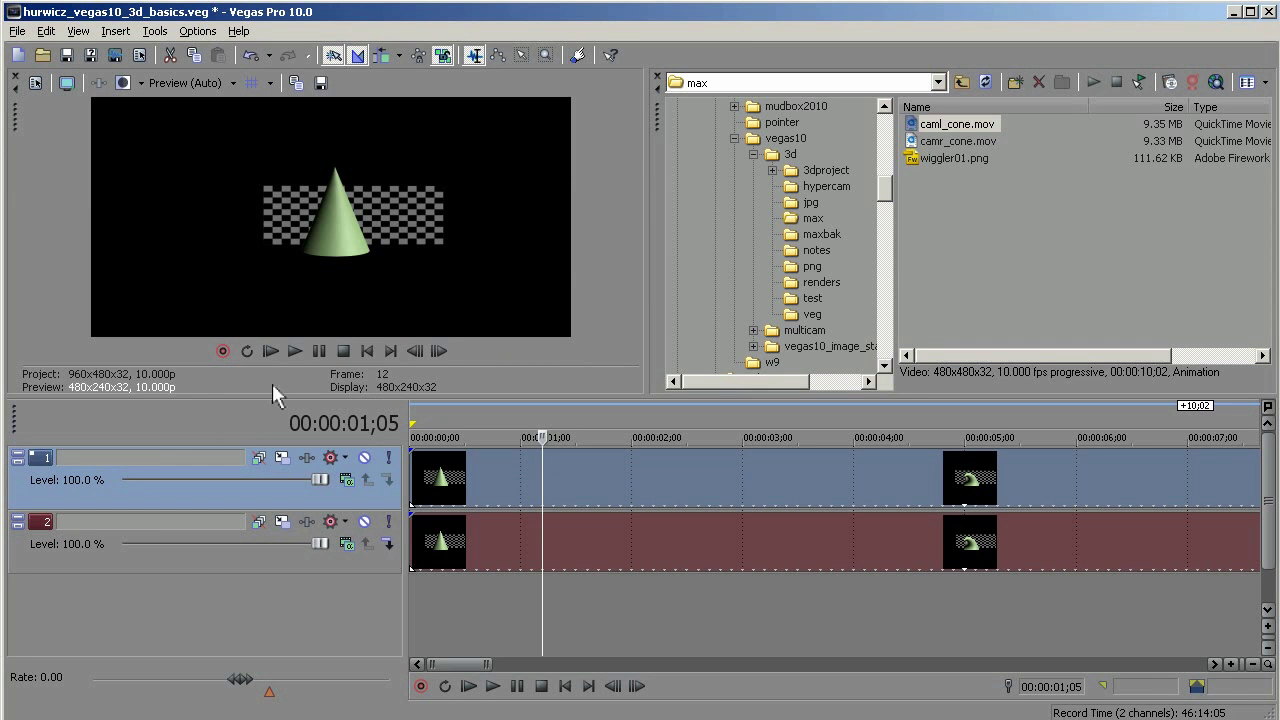
Step: Set the project's Stereoscopic 3D mode to Anaglyphic (red/cyan)
{"action": "left_click", "coordinate": [18, 32]}
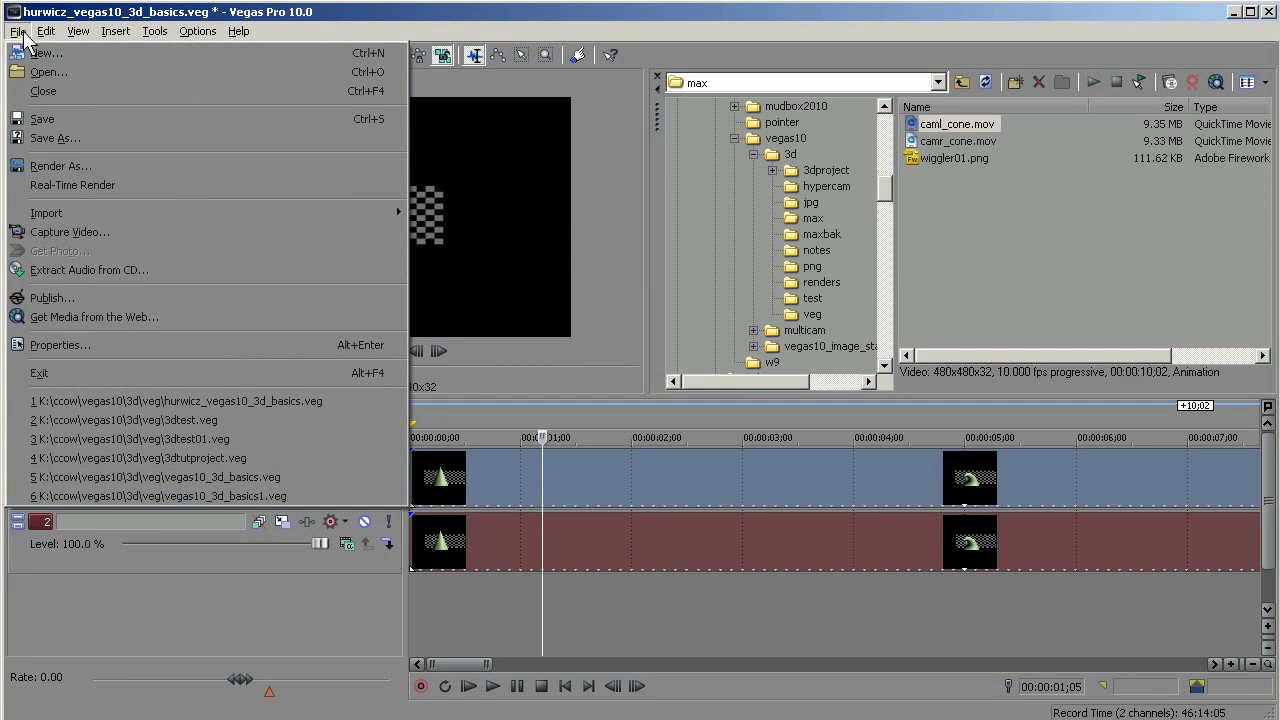
{"action": "left_click", "coordinate": [84, 345]}
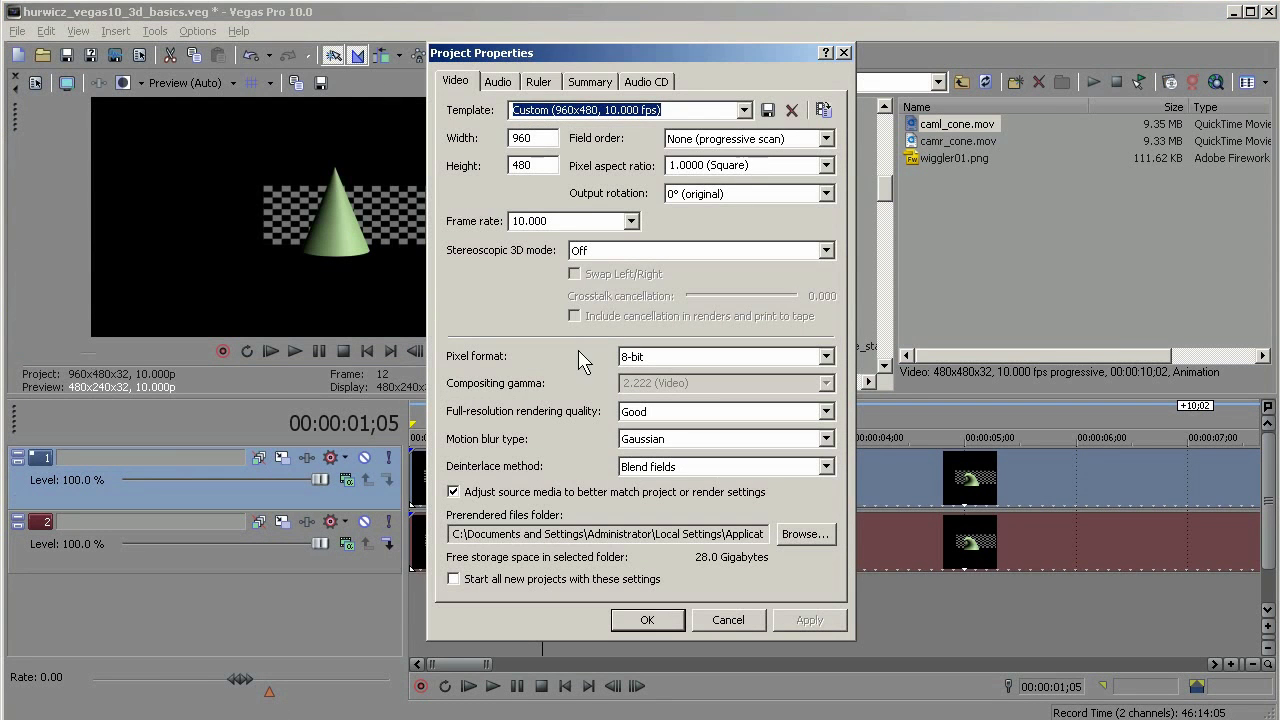
{"action": "left_click", "coordinate": [826, 251]}
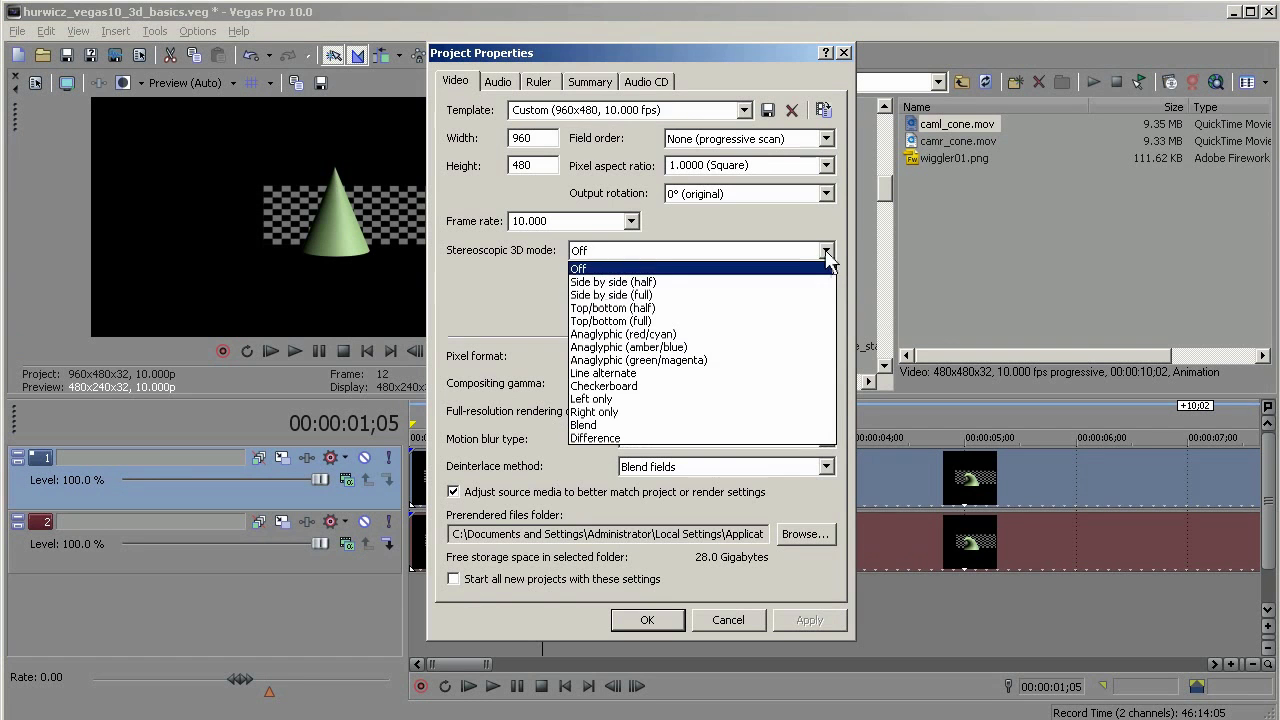
{"action": "left_click", "coordinate": [656, 334]}
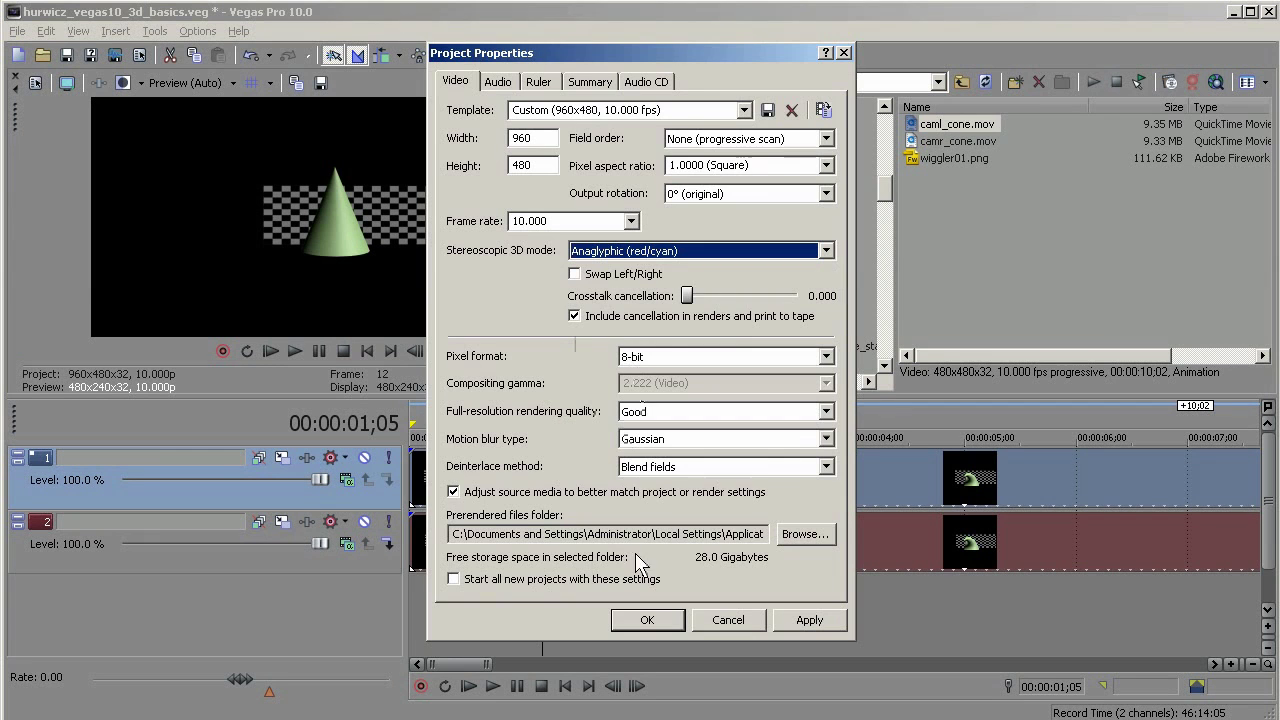
{"action": "left_click", "coordinate": [645, 620]}
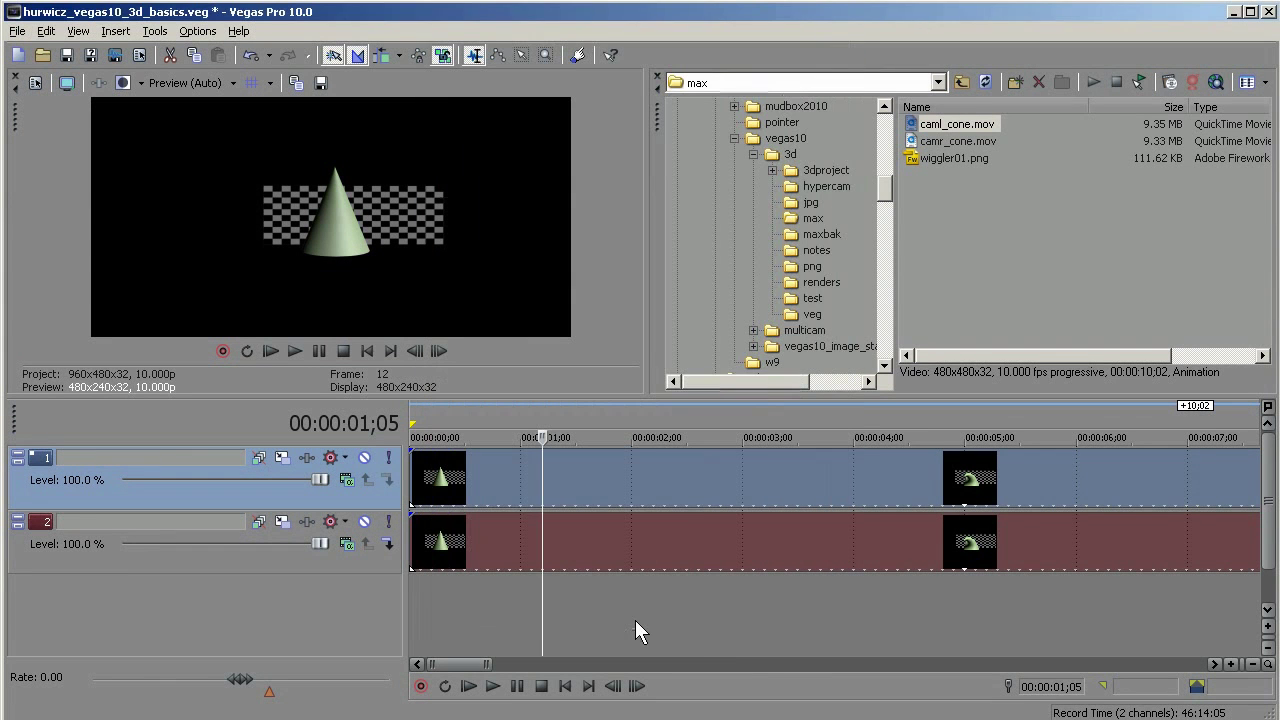
Step: Pair the two selected cone events as a stereoscopic 3D subclip
{"action": "right_click", "coordinate": [612, 474]}
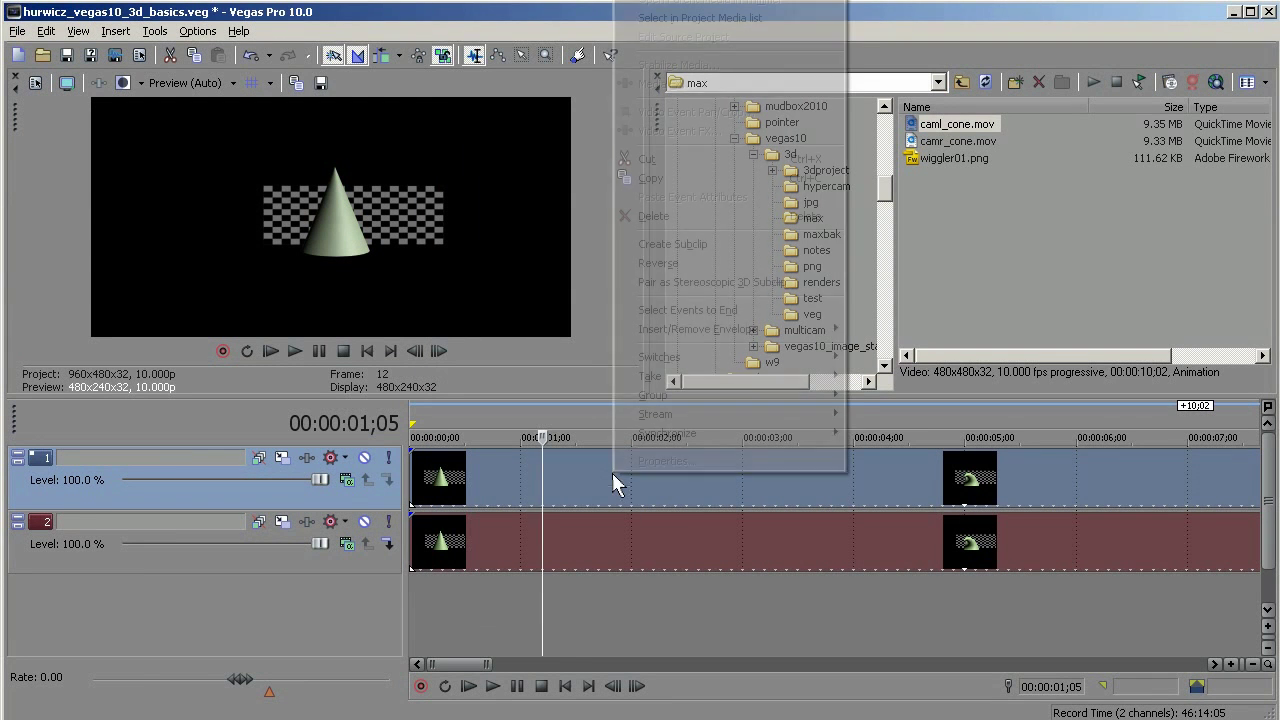
{"action": "left_click", "coordinate": [809, 284]}
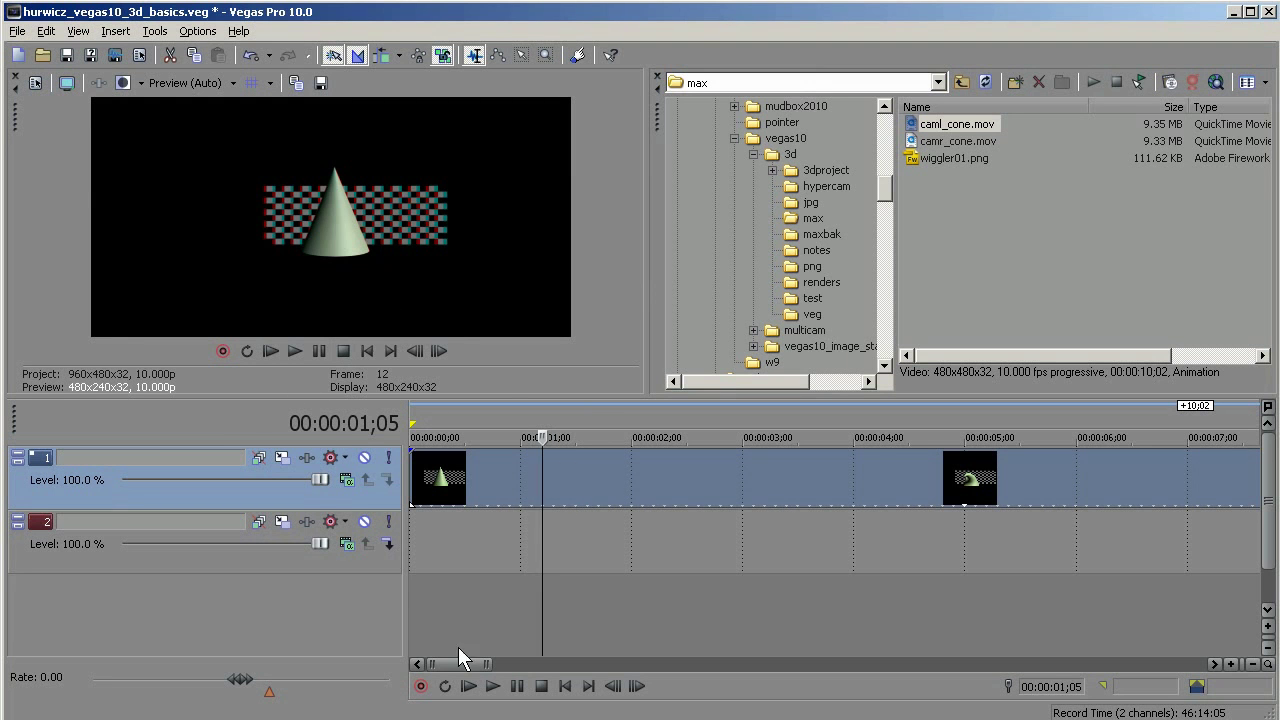
Step: Try shortening the end of the paired event and giving it a fade-out of 00:00:01;05, undoing both edits
{"action": "left_click_drag", "start_coordinate": [458, 664], "coordinate": [498, 664]}
{"action": "left_click_drag", "start_coordinate": [800, 476], "coordinate": [535, 477]}
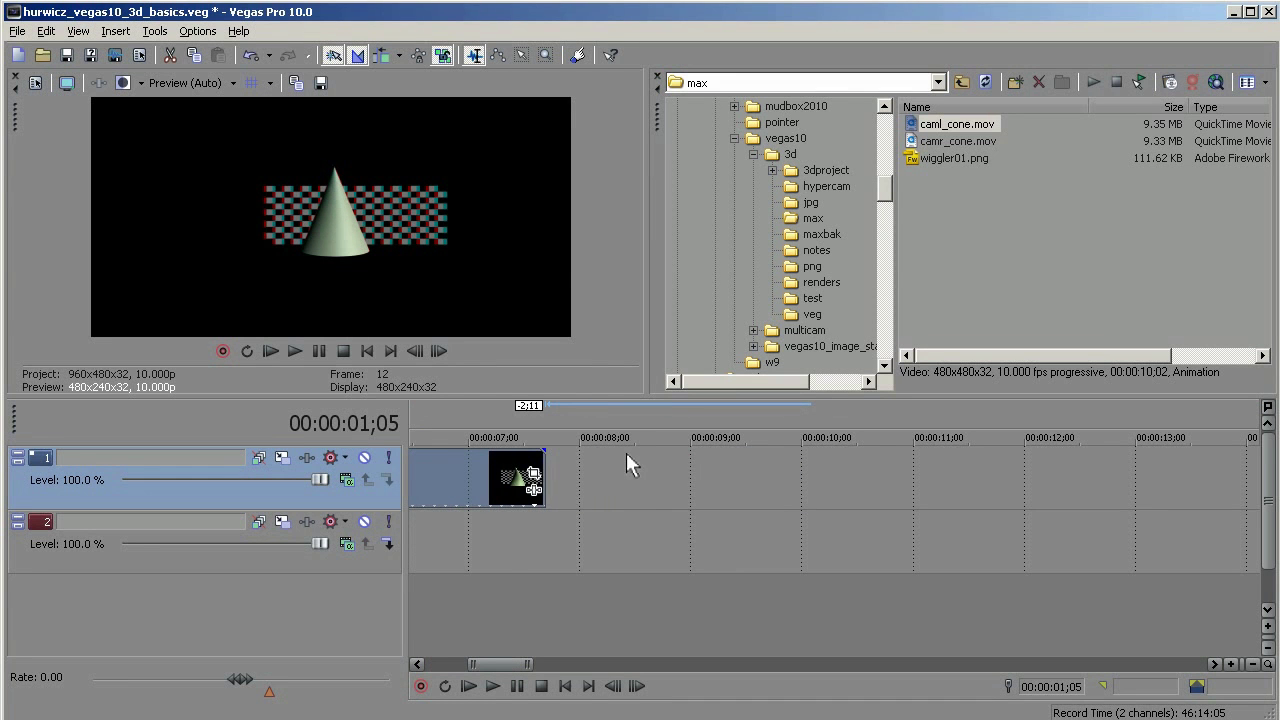
{"action": "key", "text": "ctrl+z"}
{"action": "key", "text": "ctrl+z"}
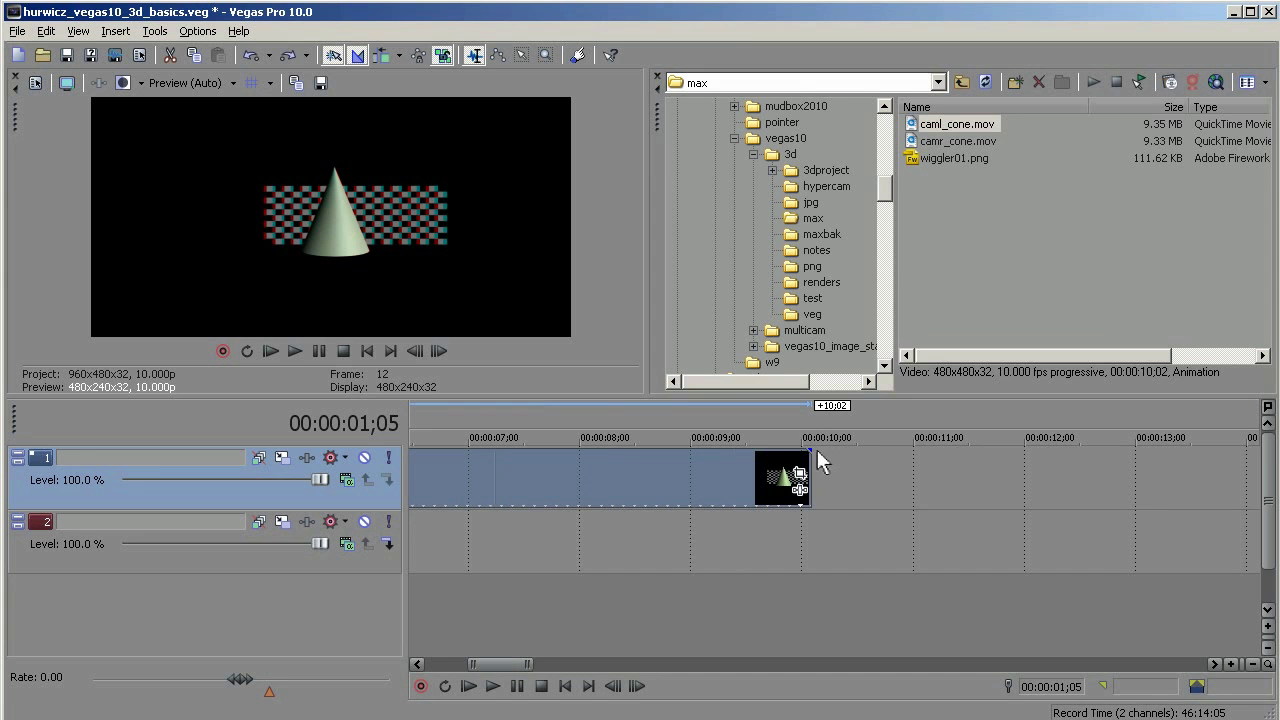
{"action": "left_click_drag", "start_coordinate": [809, 450], "coordinate": [680, 460]}
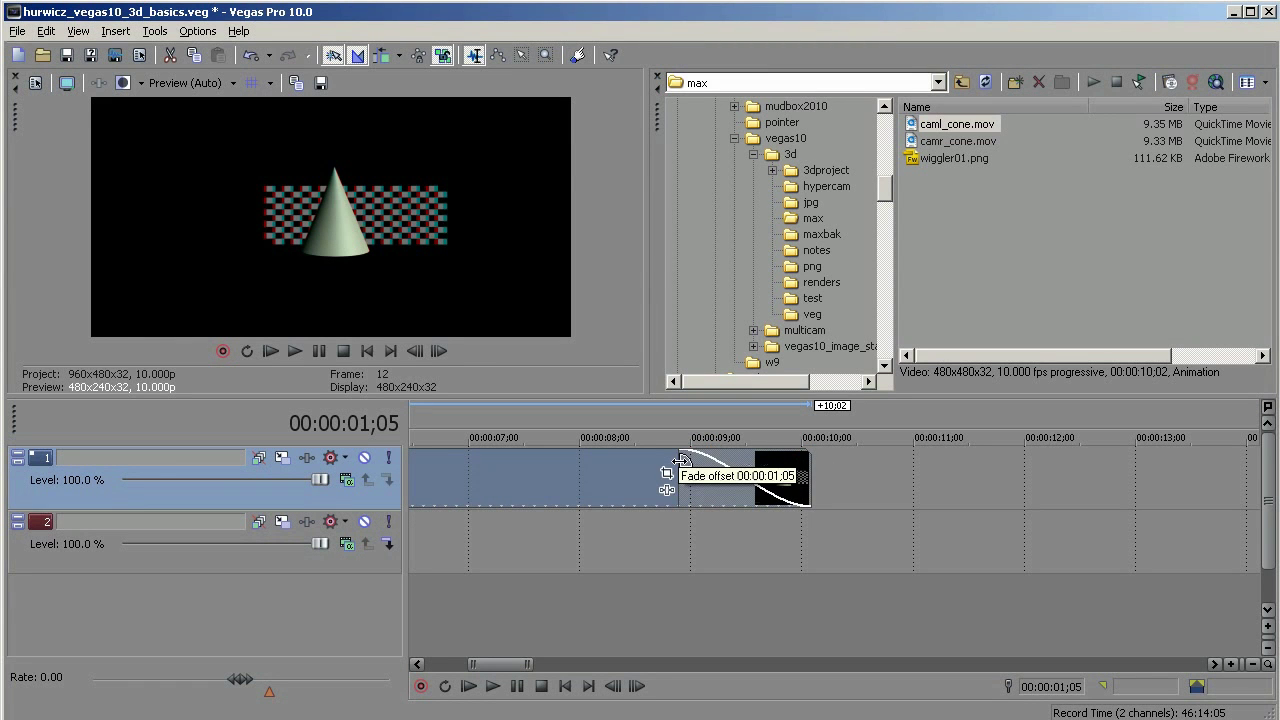
{"action": "key", "text": "ctrl+z"}
Step: Apply the Sony Stereoscopic 3D Adjust effect to the paired event and make room to show its full controls
{"action": "left_click_drag", "start_coordinate": [503, 662], "coordinate": [440, 663]}
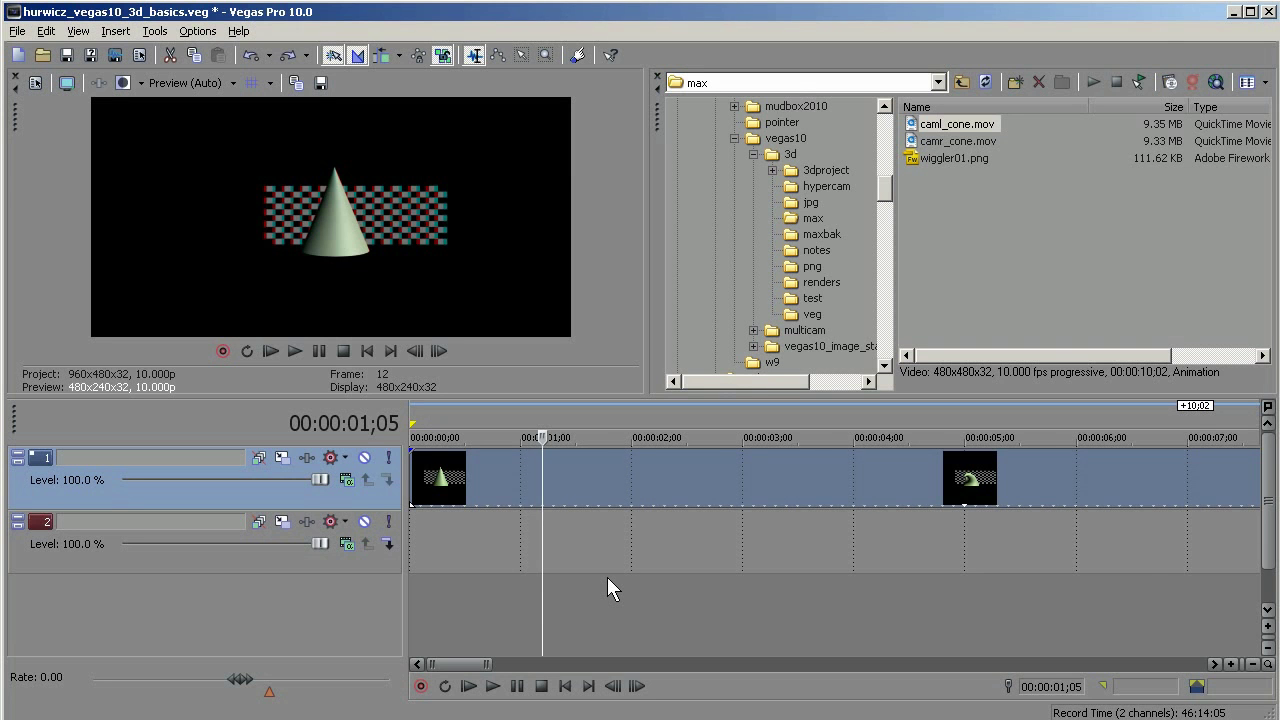
{"action": "scroll", "coordinate": [607, 577], "scroll_direction": "down", "scroll_amount": 5}
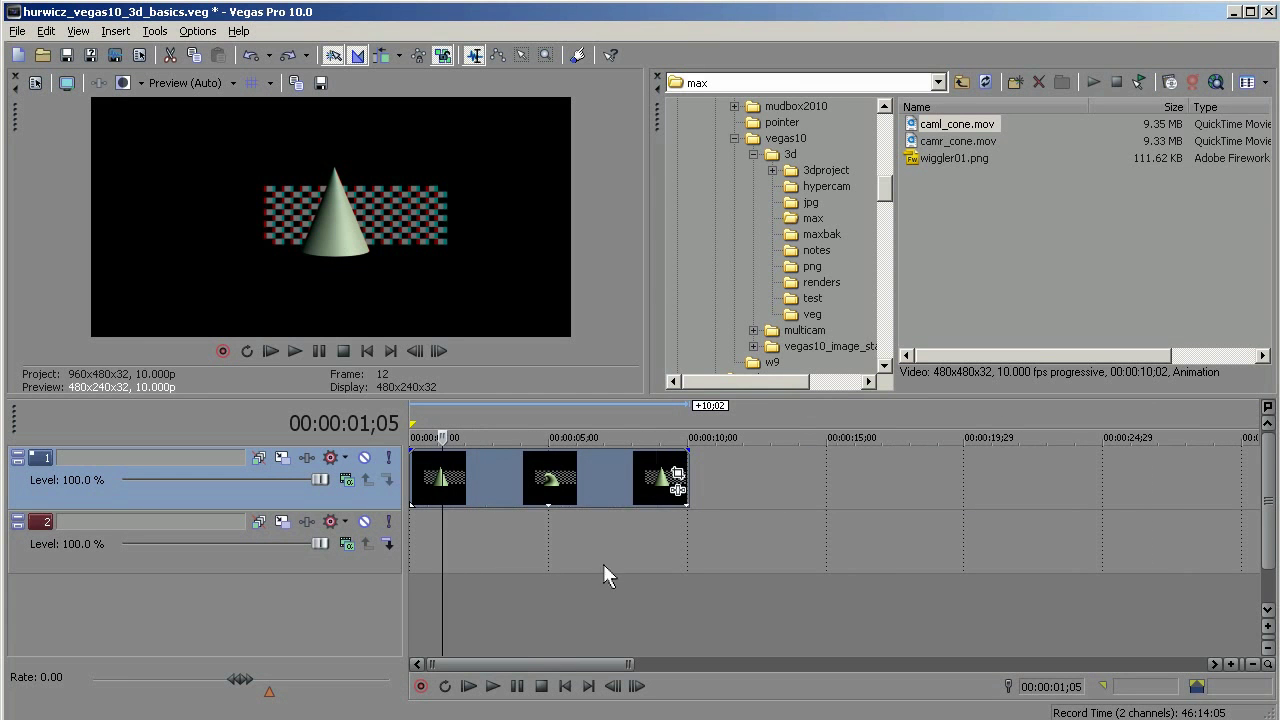
{"action": "left_click", "coordinate": [677, 482]}
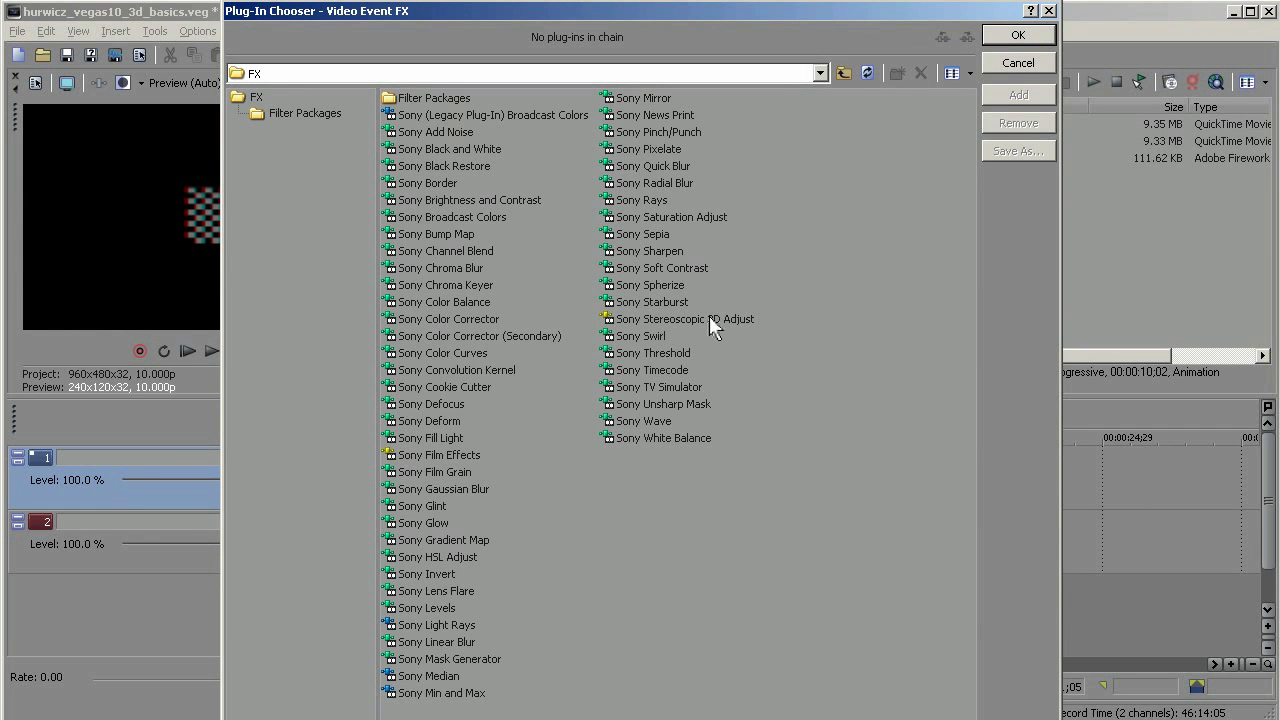
{"action": "double_click", "coordinate": [646, 318]}
{"action": "left_click", "coordinate": [1031, 34]}
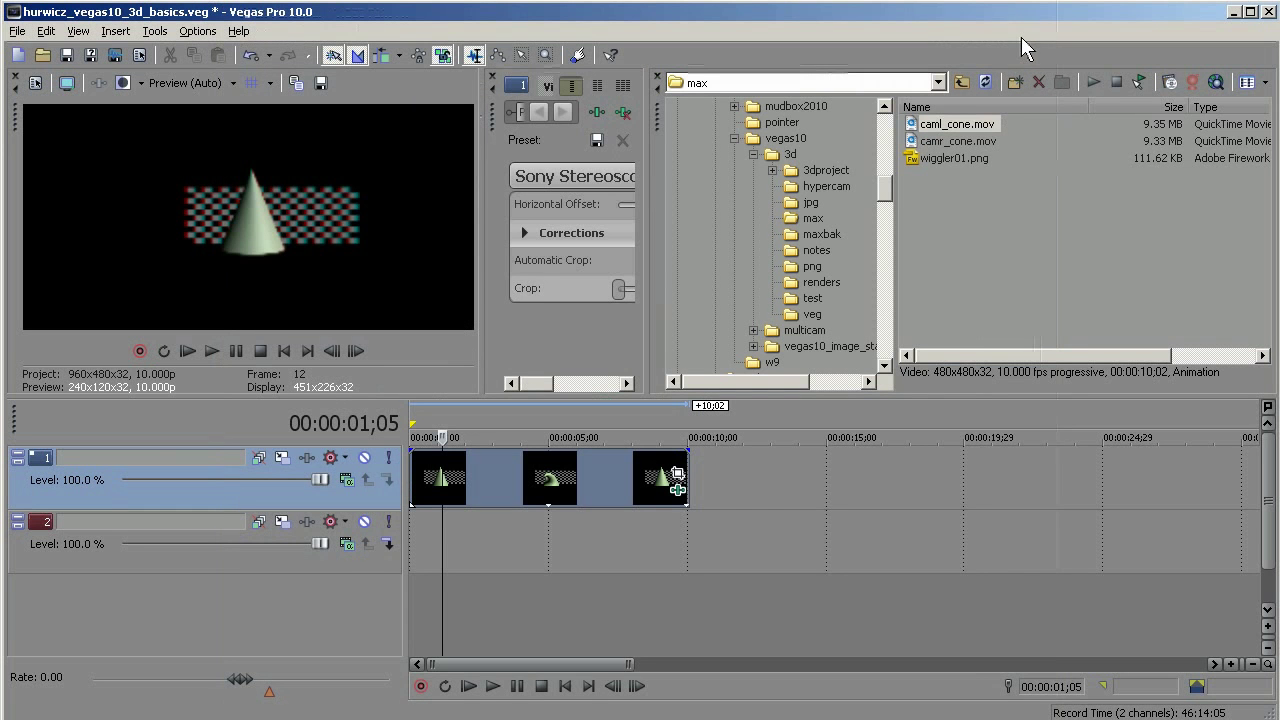
{"action": "left_click", "coordinate": [658, 76]}
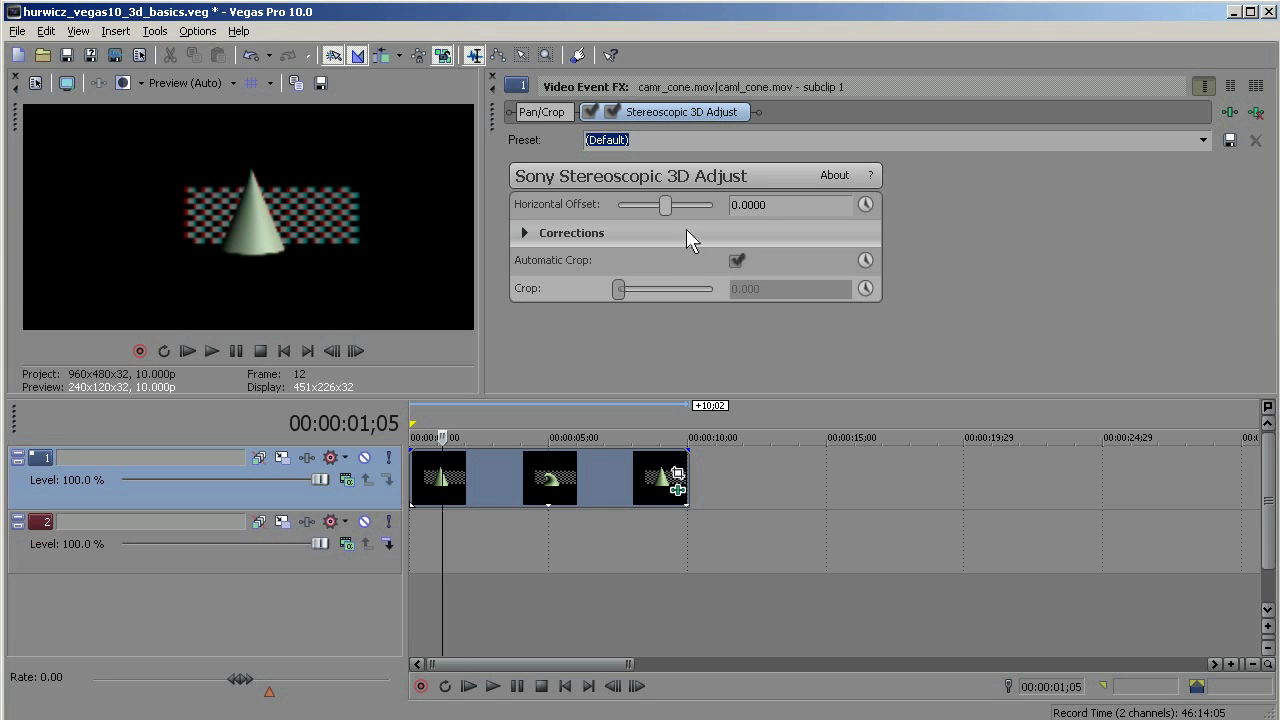
Step: Try a Horizontal Offset of about -0.0411 in Stereoscopic 3D Adjust, and reset the offset
{"action": "left_click_drag", "start_coordinate": [662, 212], "coordinate": [643, 213]}
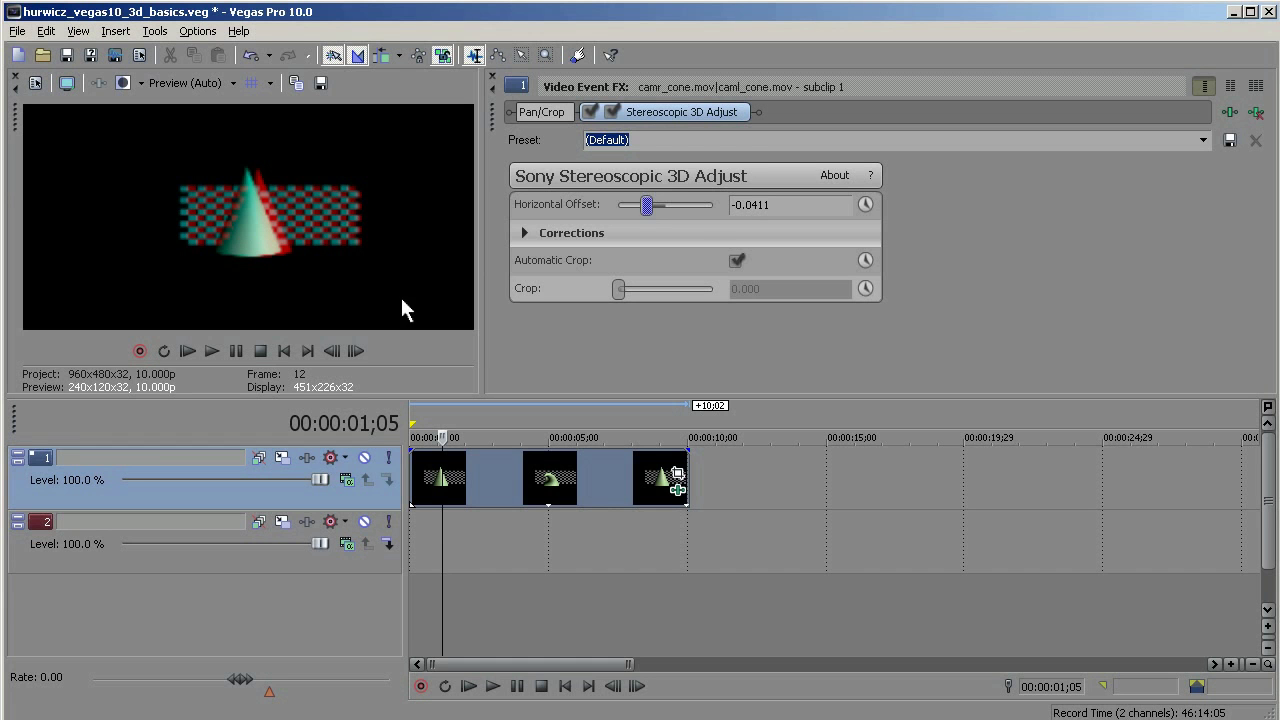
{"action": "double_click", "coordinate": [647, 204]}
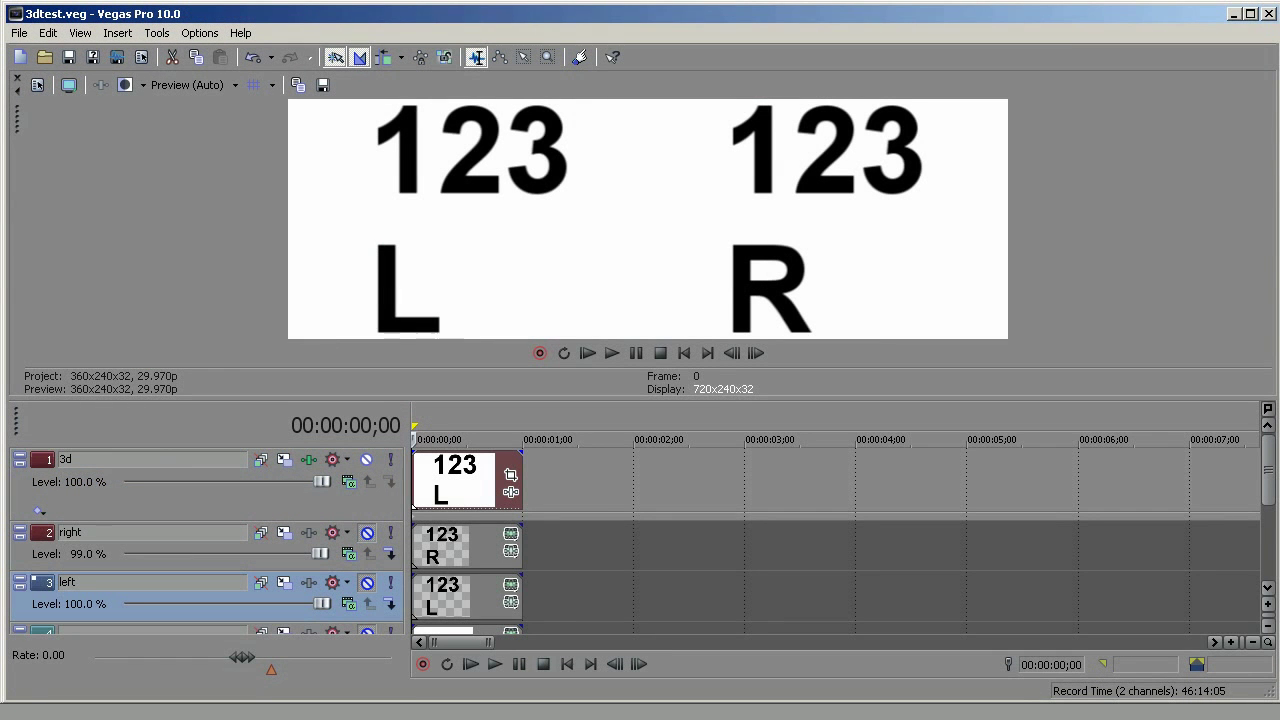
Step: Examine the events on the left, right and 3d tracks of 3dtest.veg by selecting each in turn
{"action": "left_click", "coordinate": [449, 607]}
{"action": "left_click", "coordinate": [478, 555]}
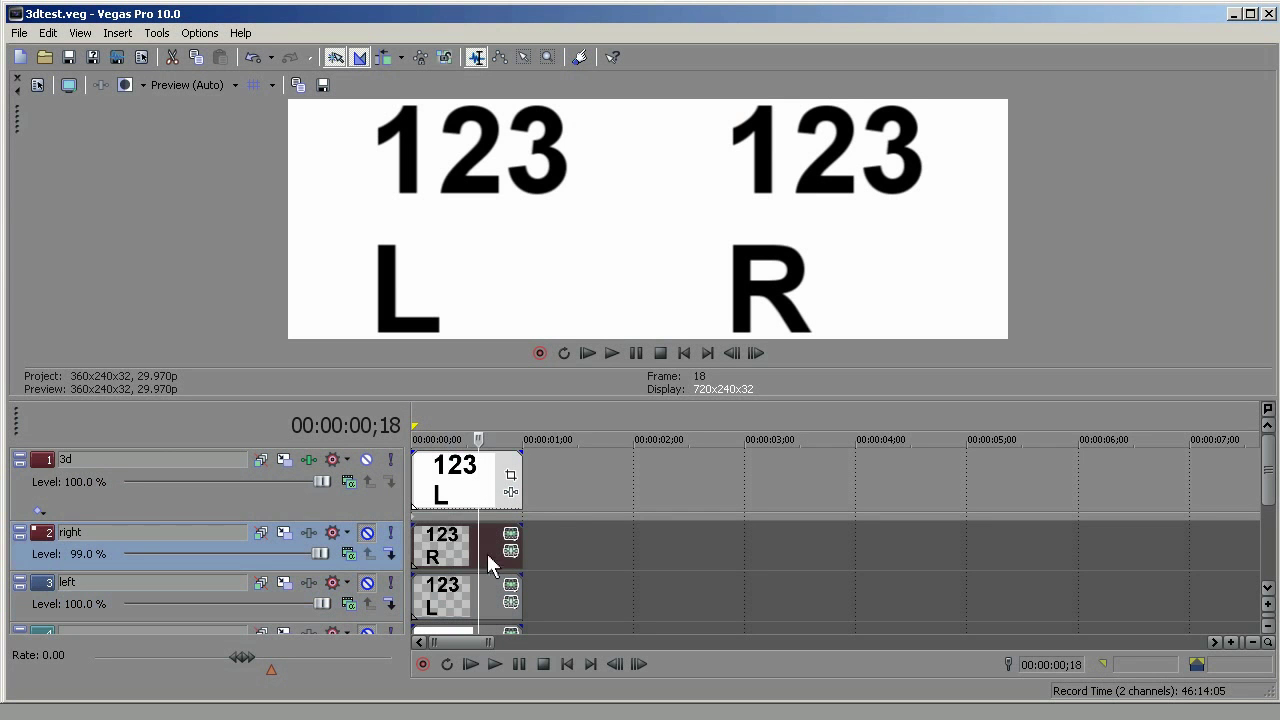
{"action": "left_click", "coordinate": [449, 482]}
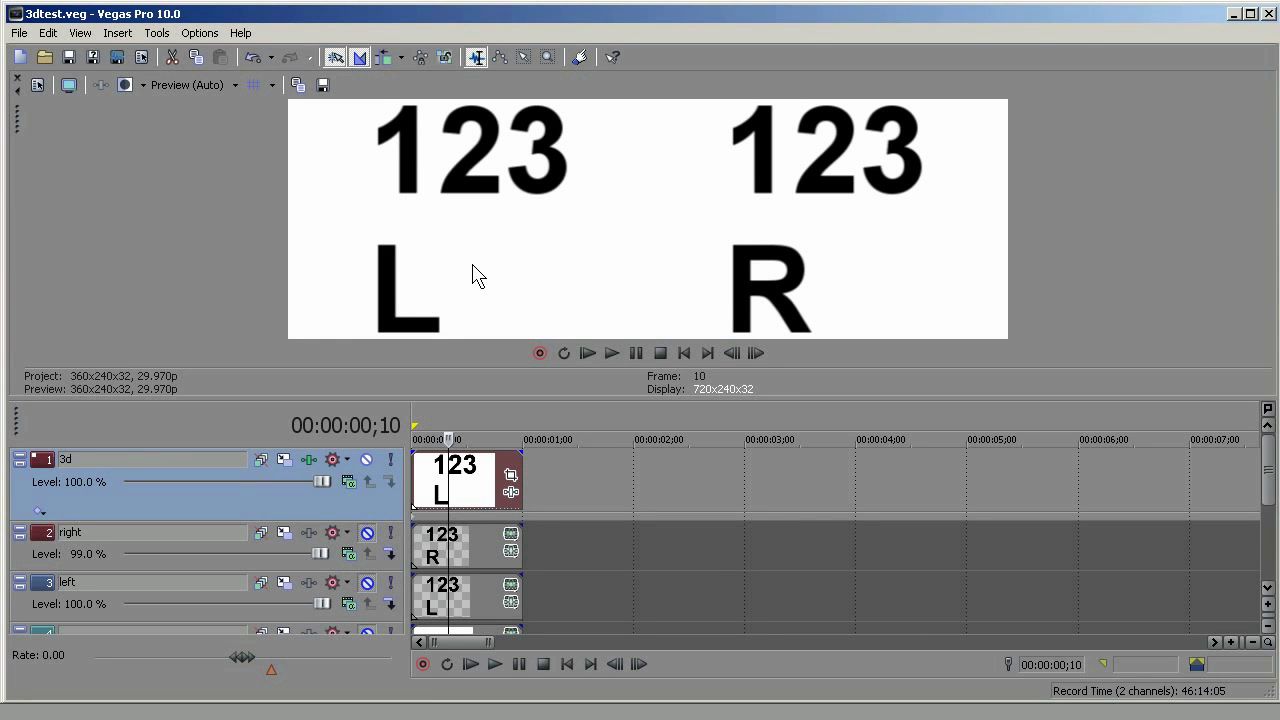
Step: Check the preview's Stereoscopic 3D mode in the video preferences and leave them without changes
{"action": "left_click", "coordinate": [200, 33]}
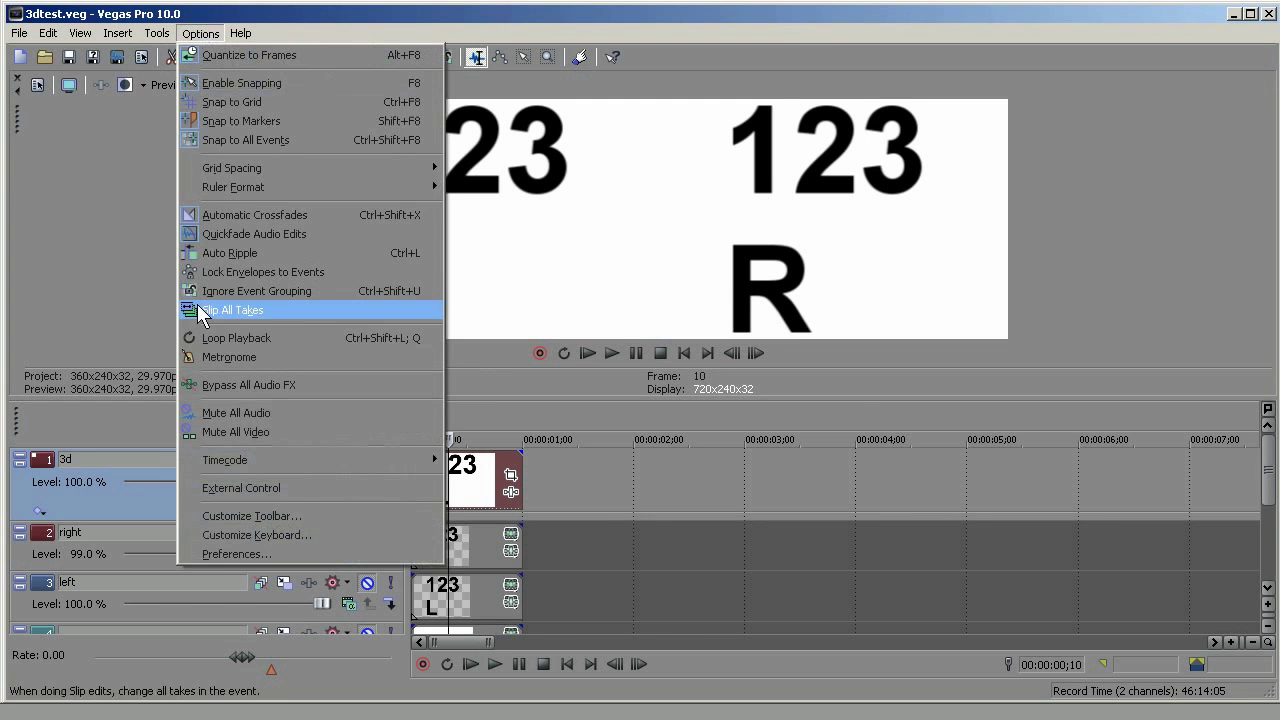
{"action": "left_click", "coordinate": [222, 553]}
{"action": "left_click", "coordinate": [508, 74]}
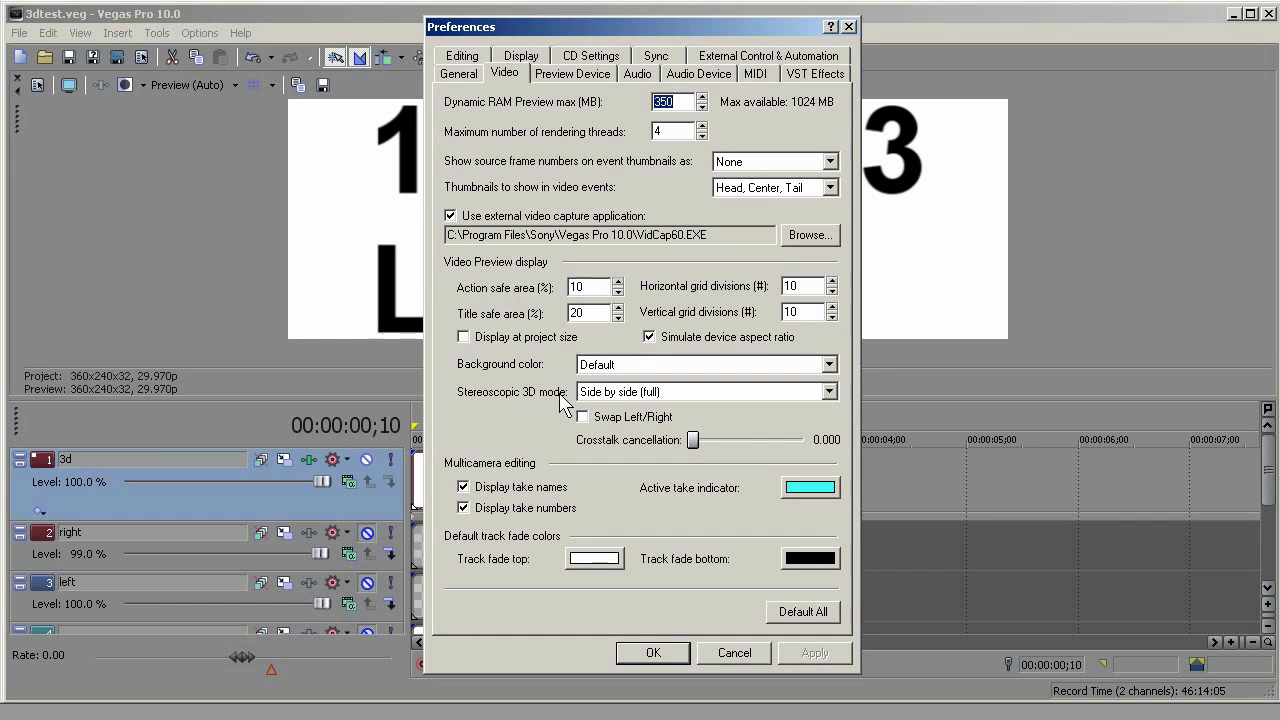
{"action": "left_click", "coordinate": [734, 652]}
Step: Set the video preview's Stereoscopic 3D mode to Anaglyphic (red/cyan) in the video preview preferences
{"action": "right_click", "coordinate": [501, 183]}
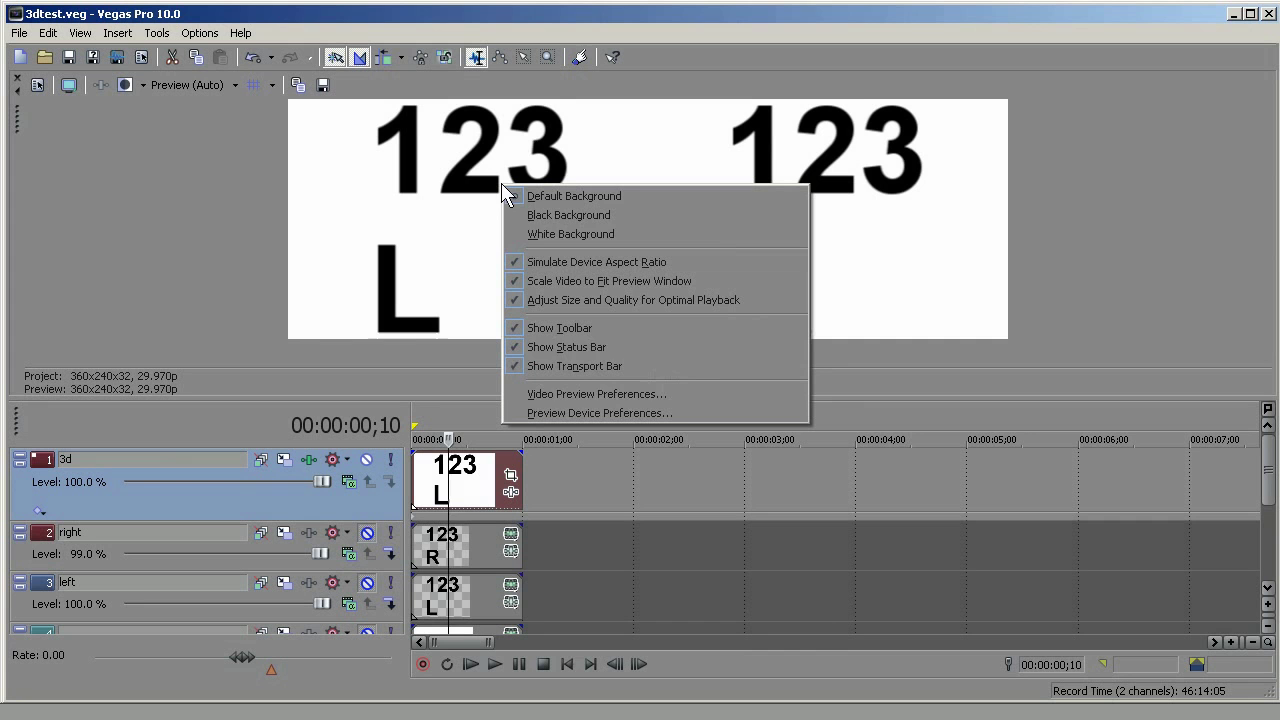
{"action": "left_click", "coordinate": [672, 393]}
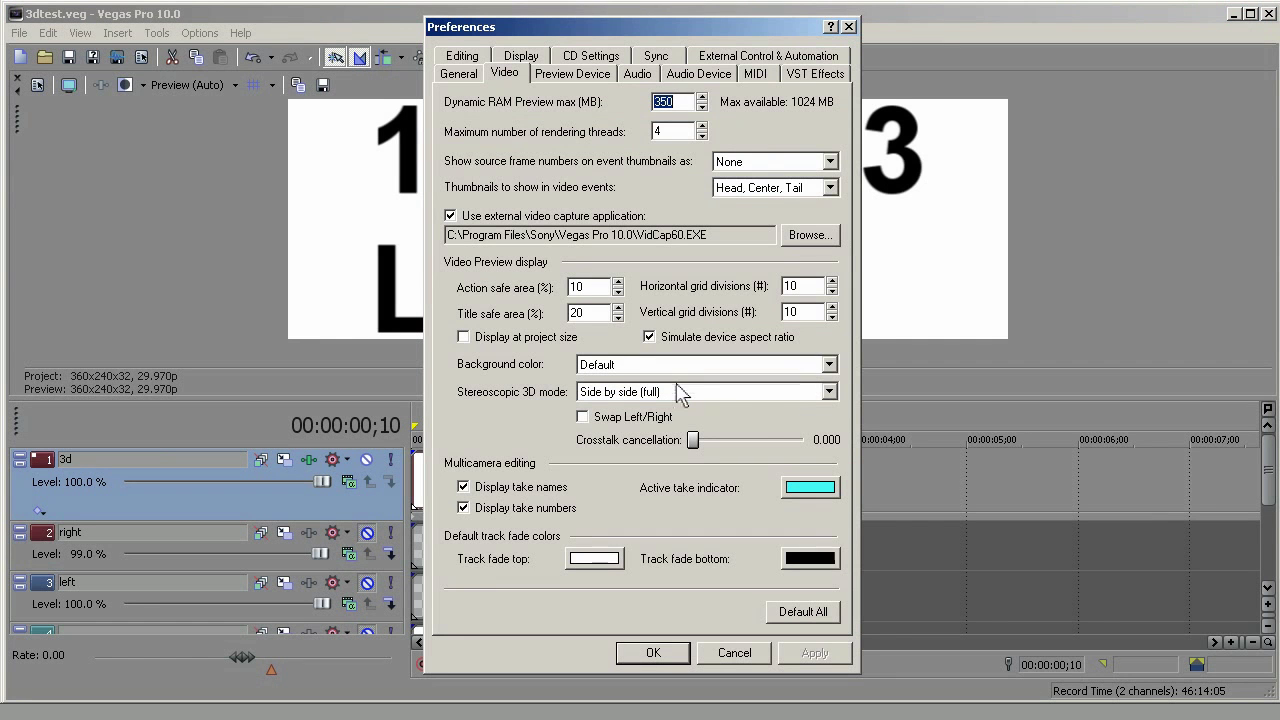
{"action": "left_click", "coordinate": [829, 393]}
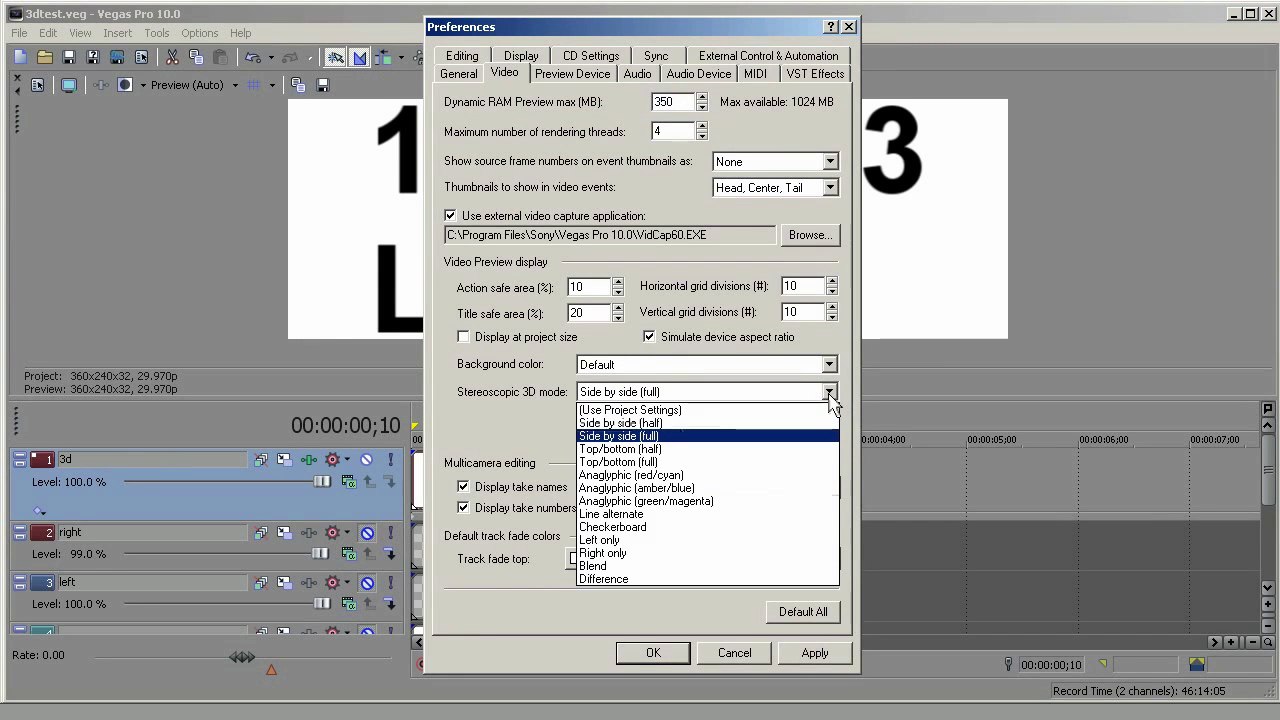
{"action": "left_click", "coordinate": [664, 476]}
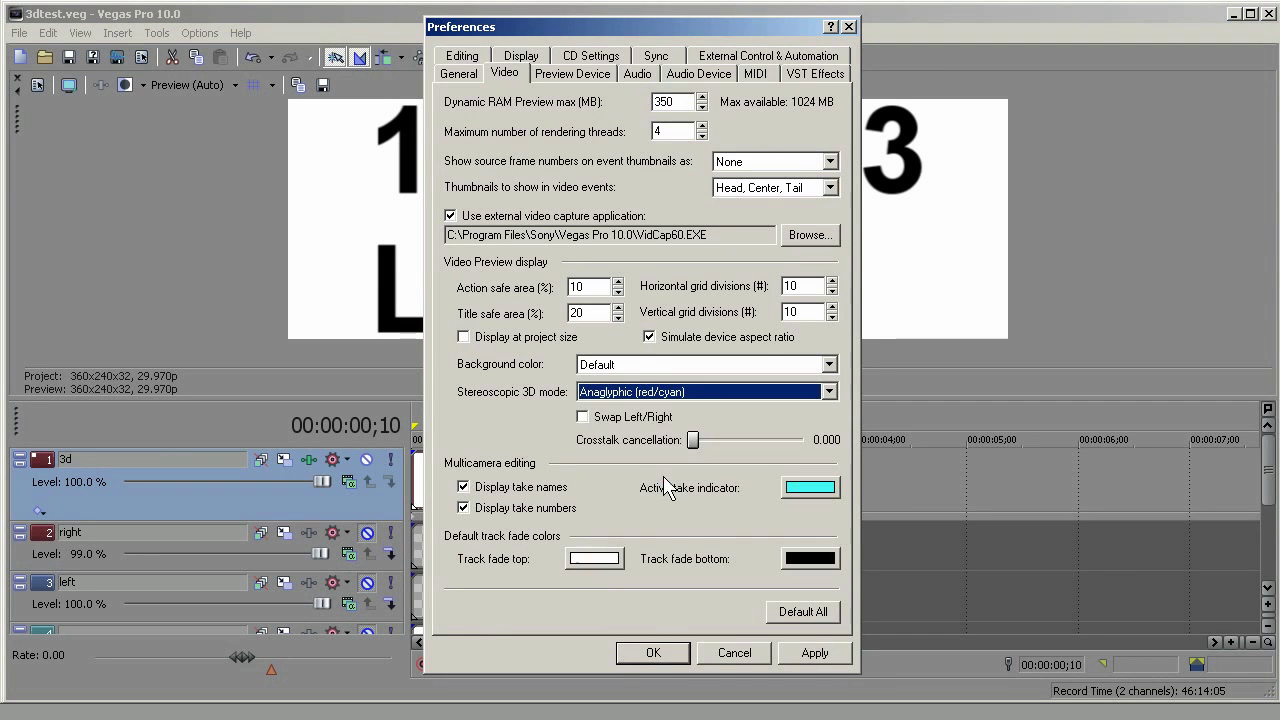
{"action": "left_click", "coordinate": [653, 652]}
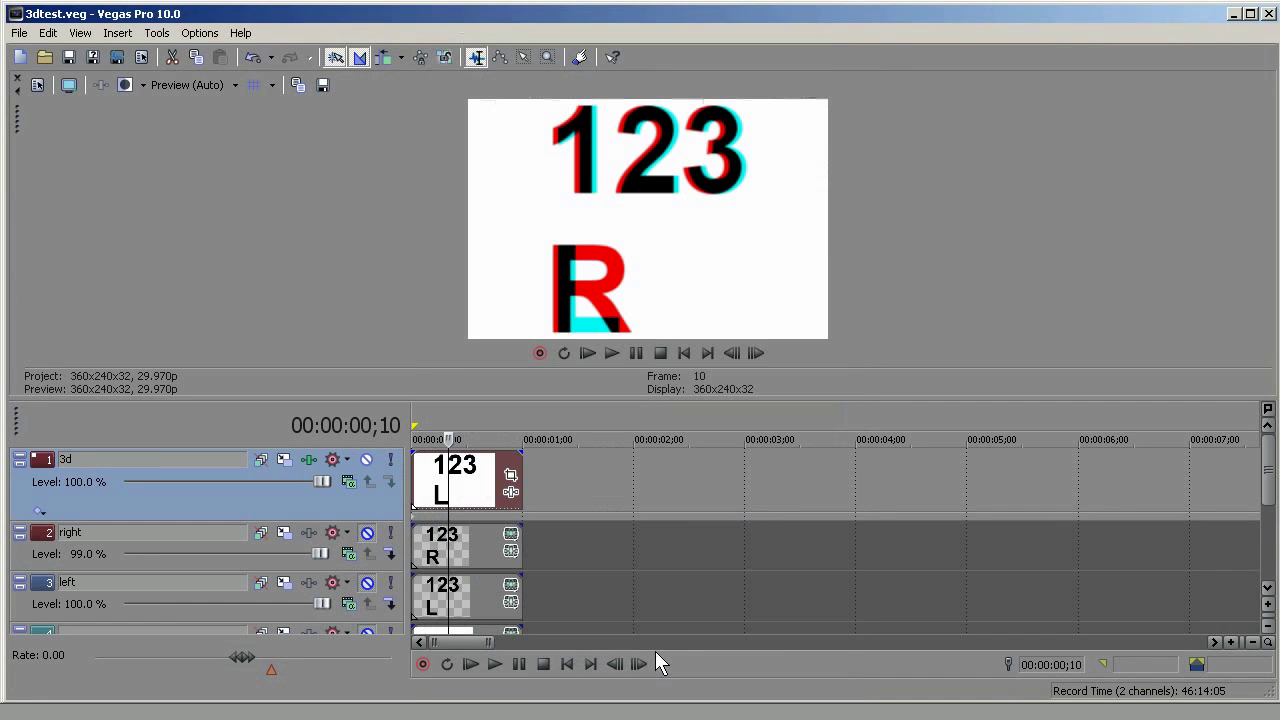
Step: Show the 3d track's Stereoscopic 3D Adjust effect beside a wider preview and reset its Horizontal Offset to 0.0000
{"action": "left_click", "coordinate": [308, 458]}
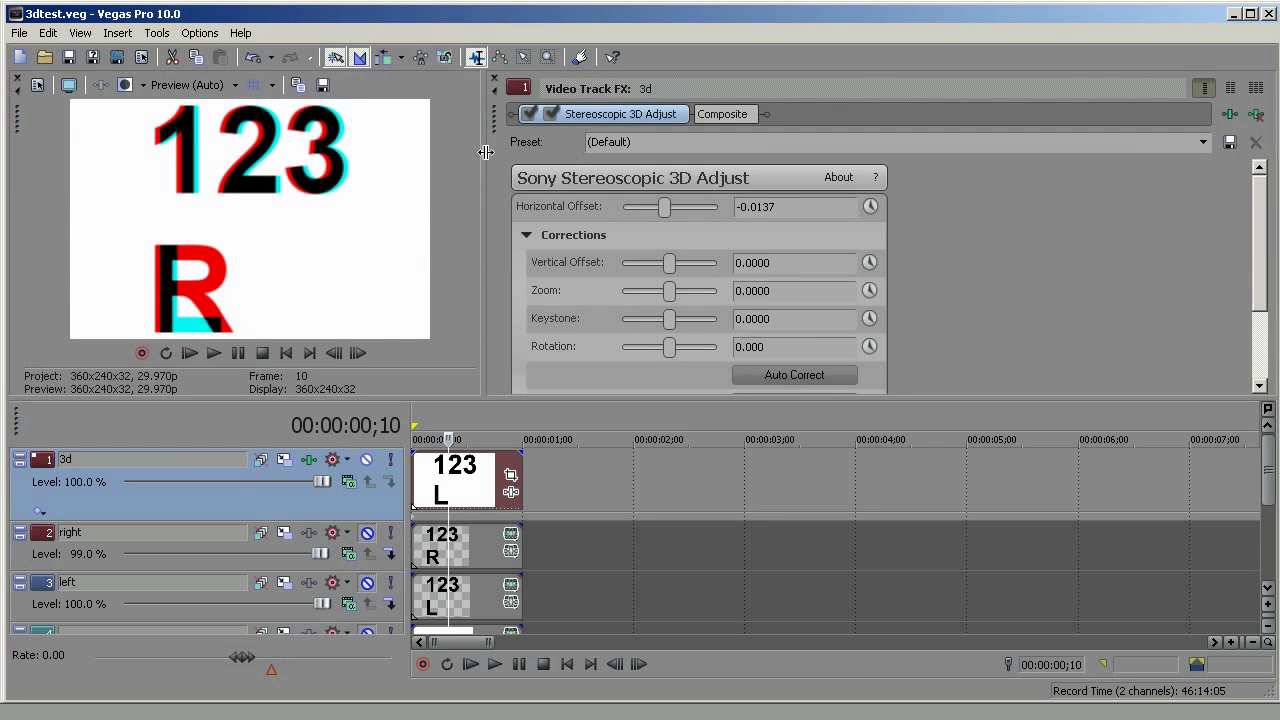
{"action": "left_click_drag", "start_coordinate": [485, 152], "coordinate": [636, 150]}
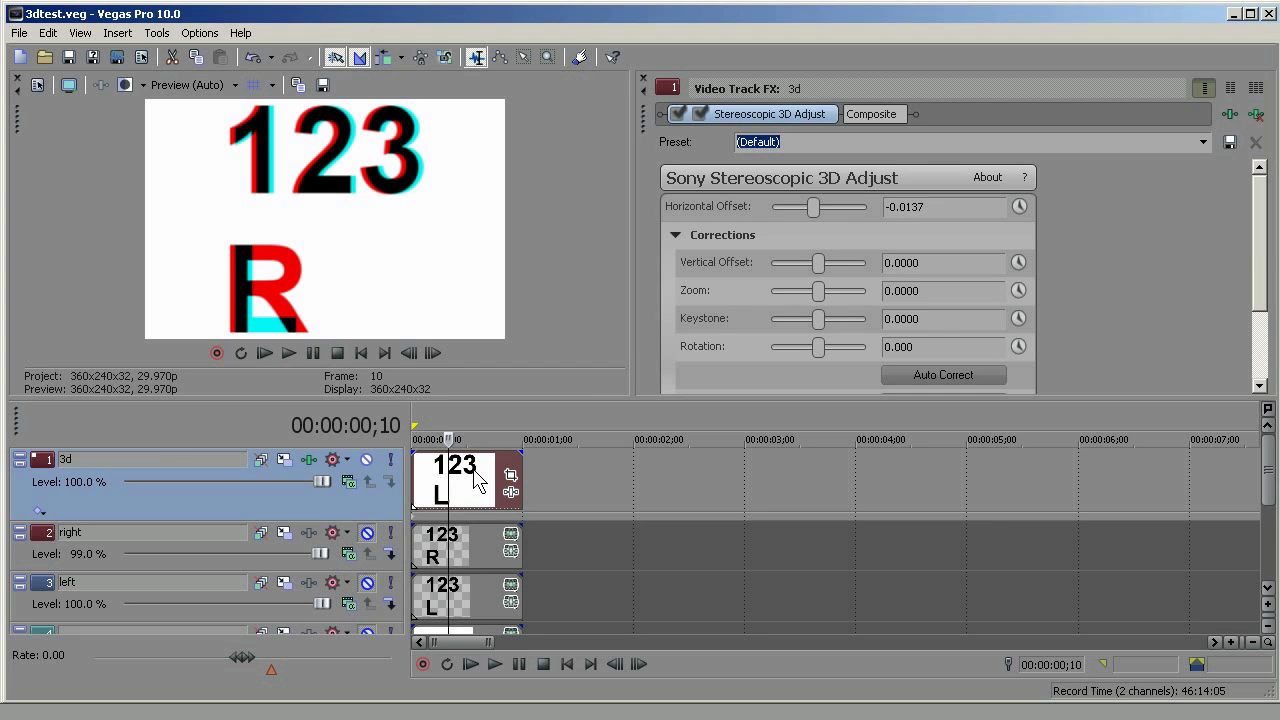
{"action": "double_click", "coordinate": [814, 204]}
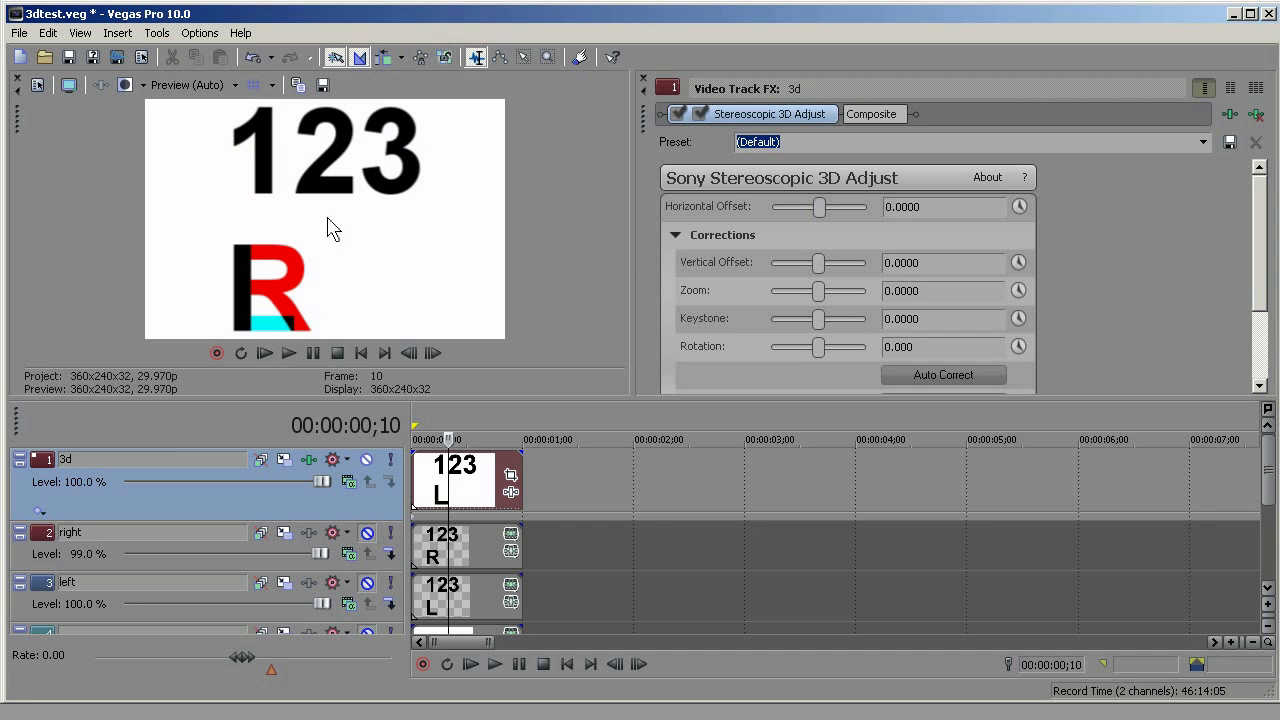
Step: Try Horizontal Offsets of 0.0368 and -0.1000 with the left-eye adjustment disabled, and restore the offset and the left eye
{"action": "left_click_drag", "start_coordinate": [819, 206], "coordinate": [836, 213]}
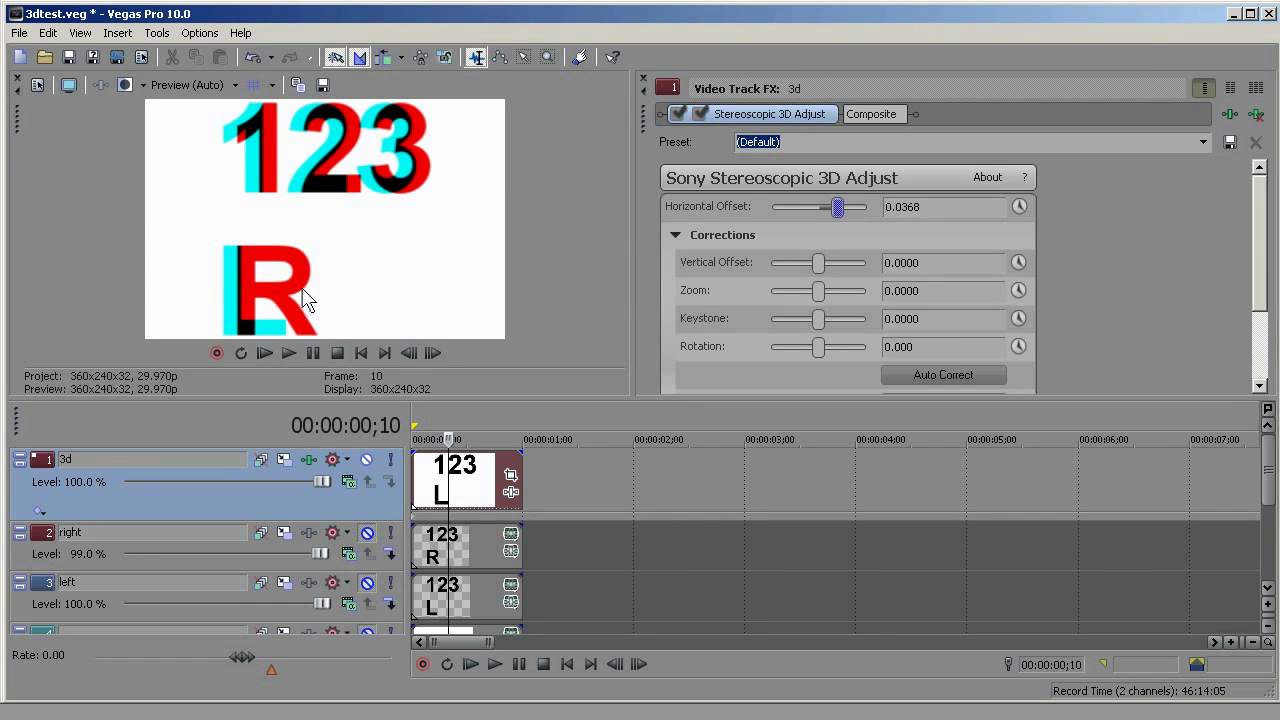
{"action": "left_click", "coordinate": [677, 113]}
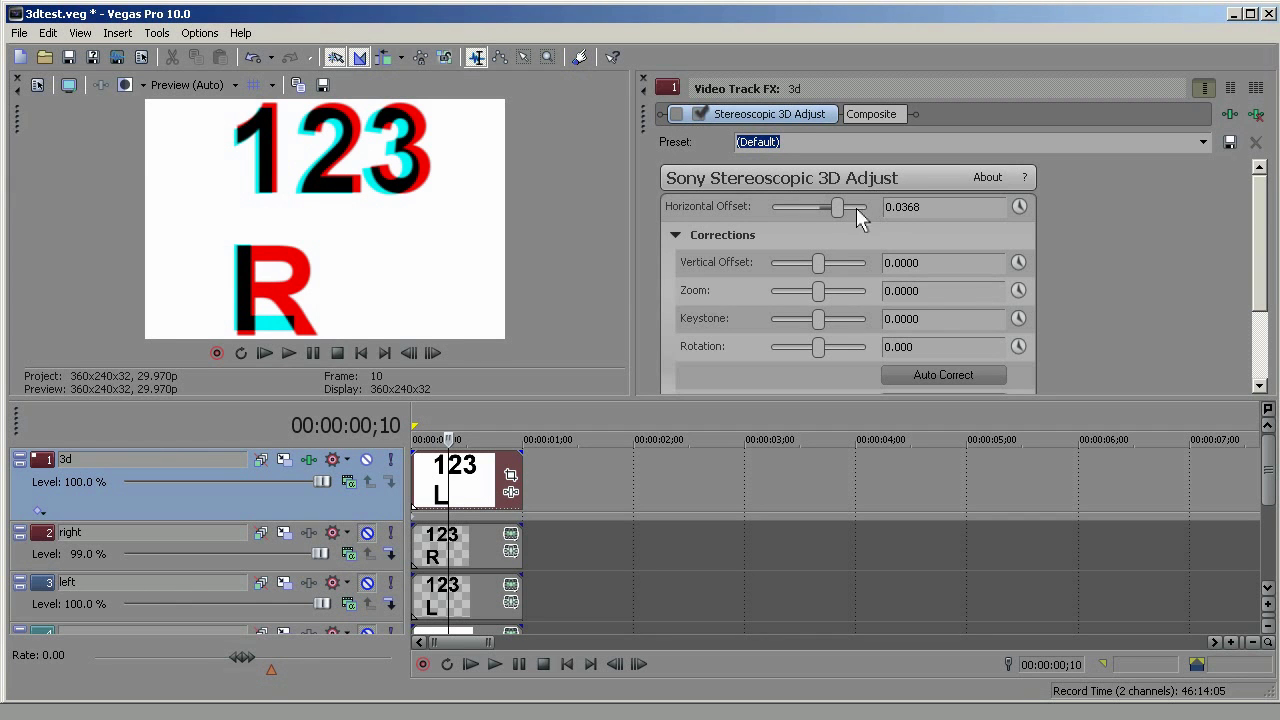
{"action": "left_click_drag", "start_coordinate": [836, 207], "coordinate": [750, 218]}
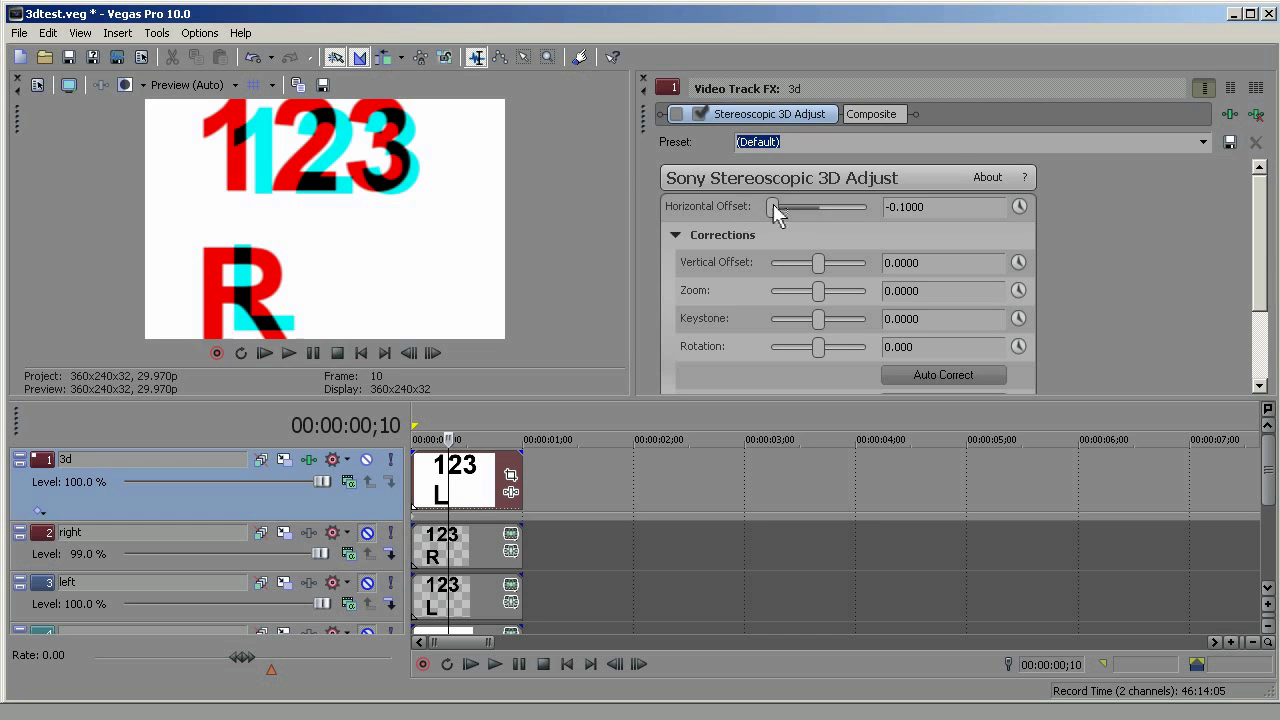
{"action": "double_click", "coordinate": [773, 204]}
{"action": "left_click", "coordinate": [676, 114]}
Step: Try a Horizontal Offset of -0.1000 with the right-eye adjustment disabled, re-enable that eye and reset the offset
{"action": "left_click", "coordinate": [700, 114]}
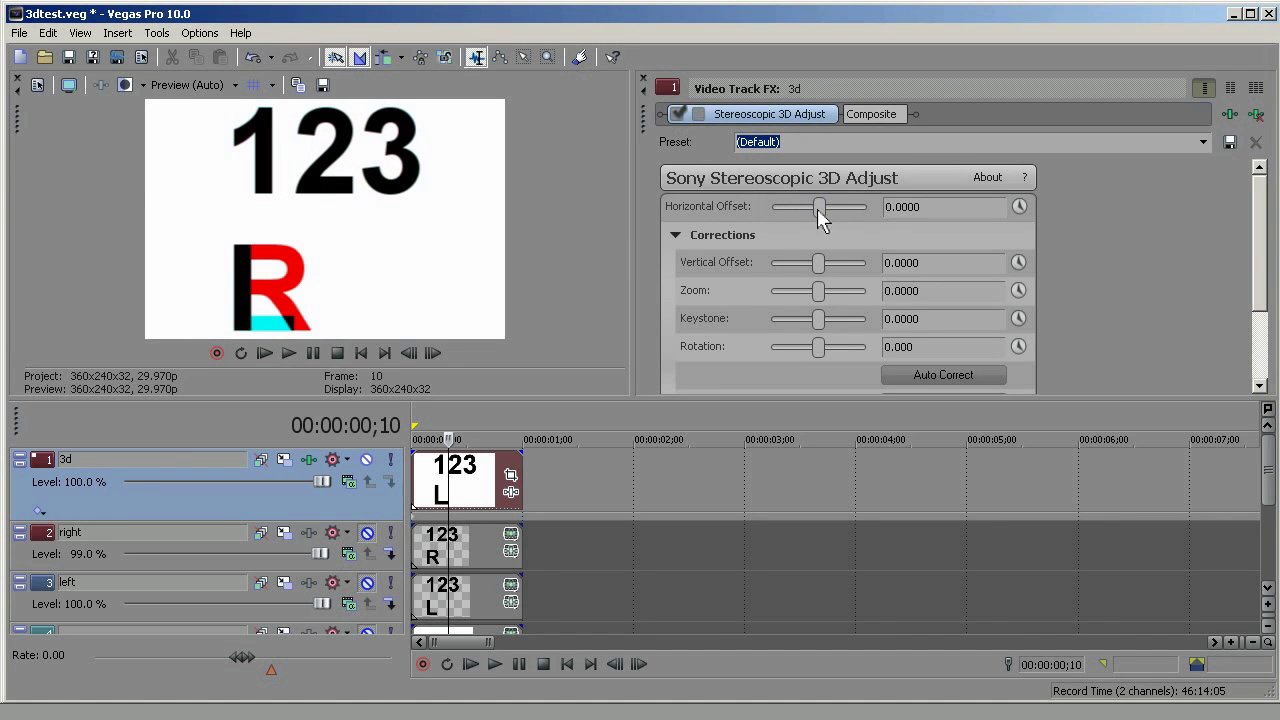
{"action": "left_click_drag", "start_coordinate": [819, 214], "coordinate": [767, 223]}
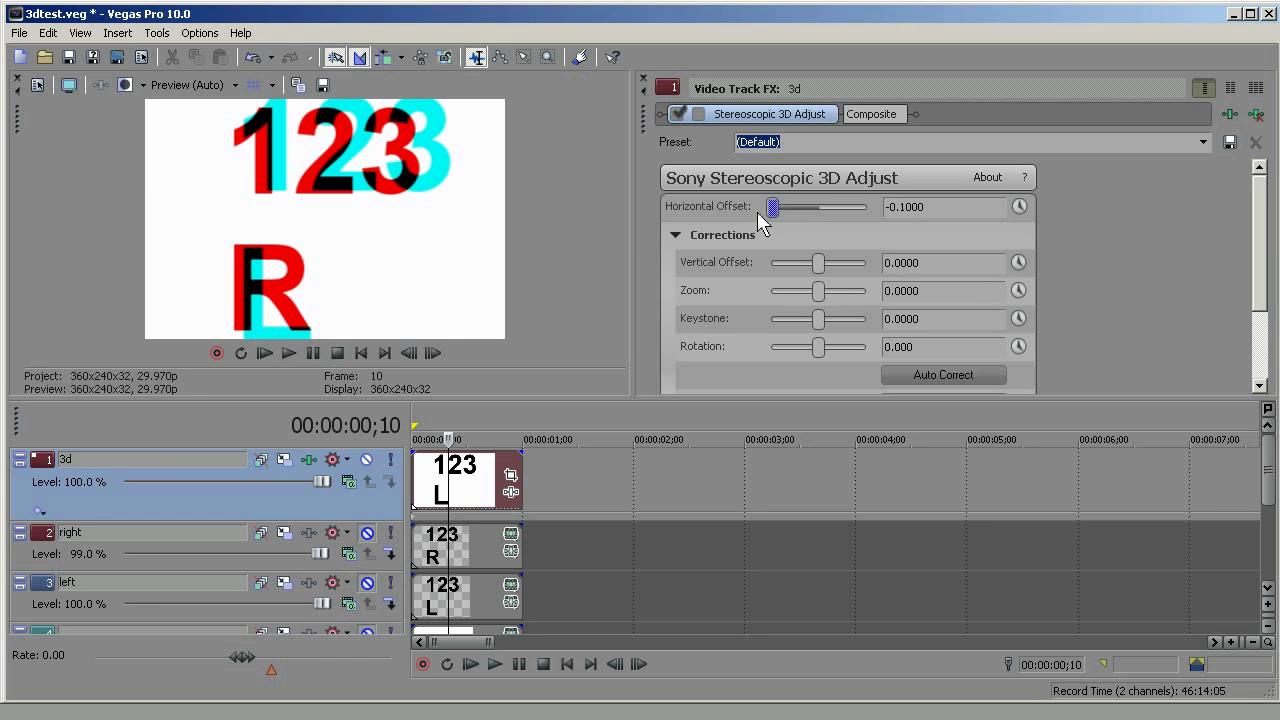
{"action": "left_click", "coordinate": [699, 113]}
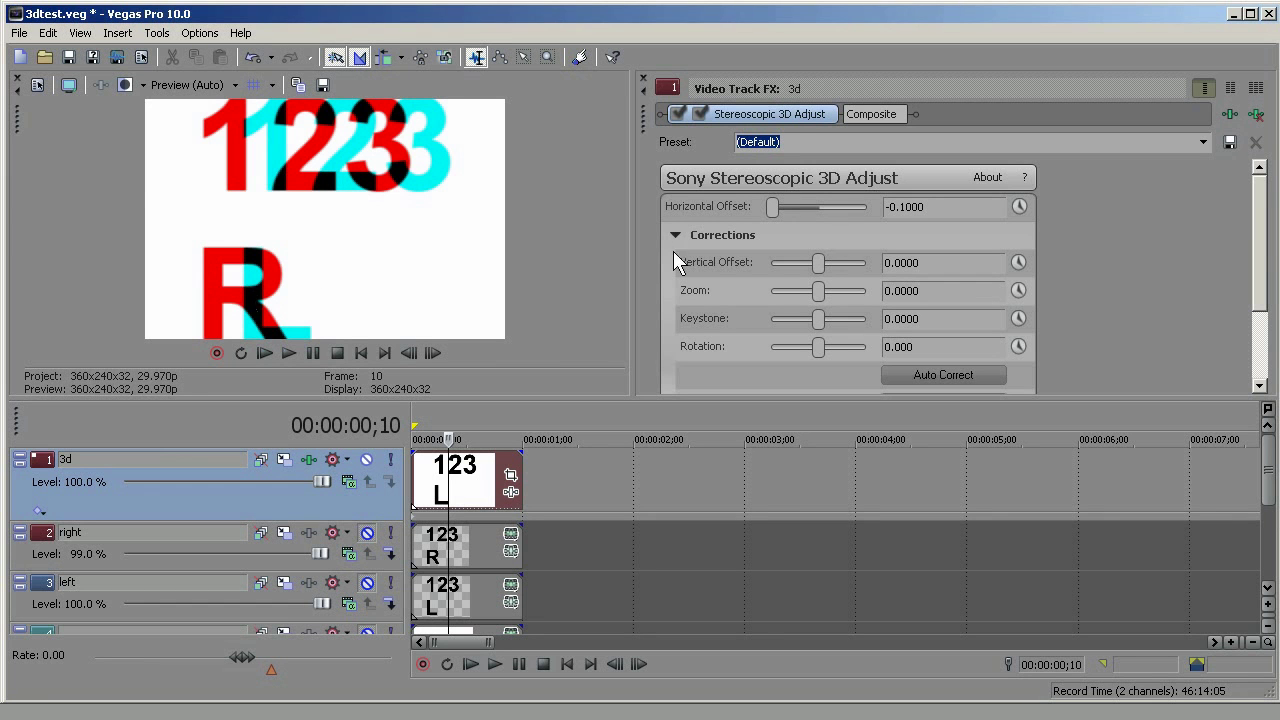
{"action": "double_click", "coordinate": [774, 208]}
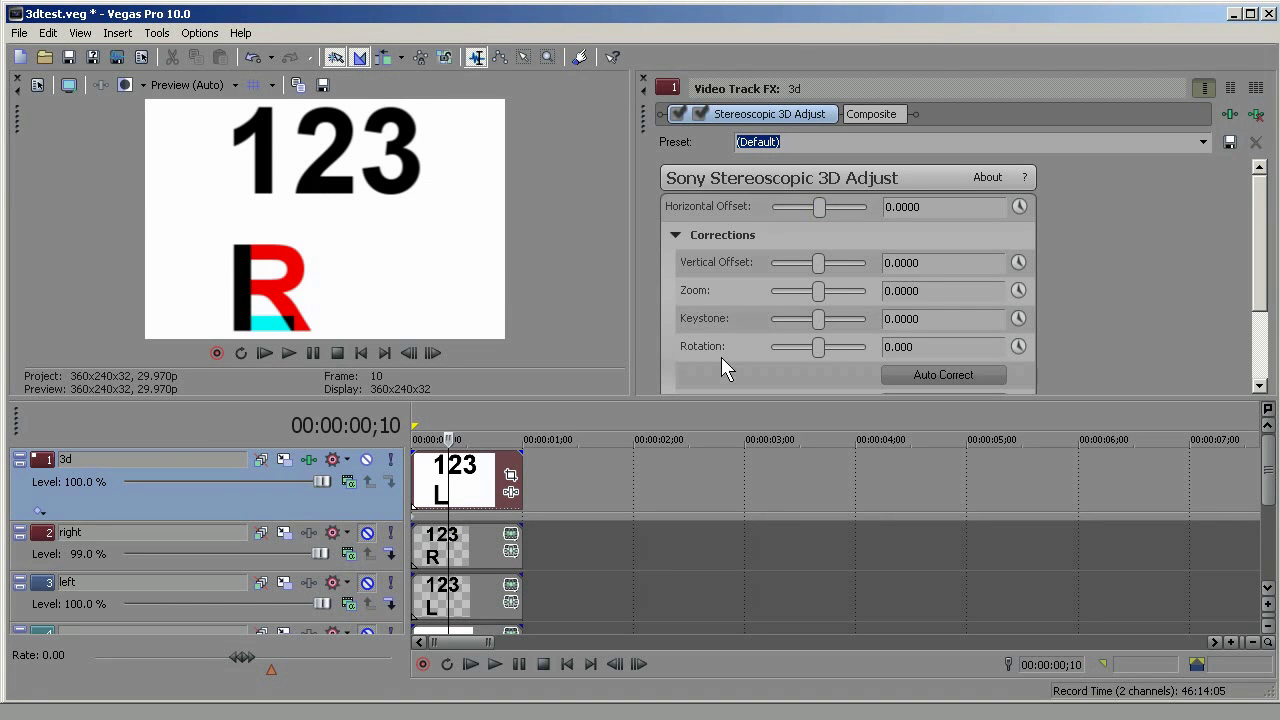
Step: Examine the Flip Horizontal and Flip Vertical options of Stereoscopic 3D Adjust without changing them
{"action": "left_click", "coordinate": [1260, 205]}
{"action": "left_click_drag", "start_coordinate": [1260, 205], "coordinate": [1258, 271]}
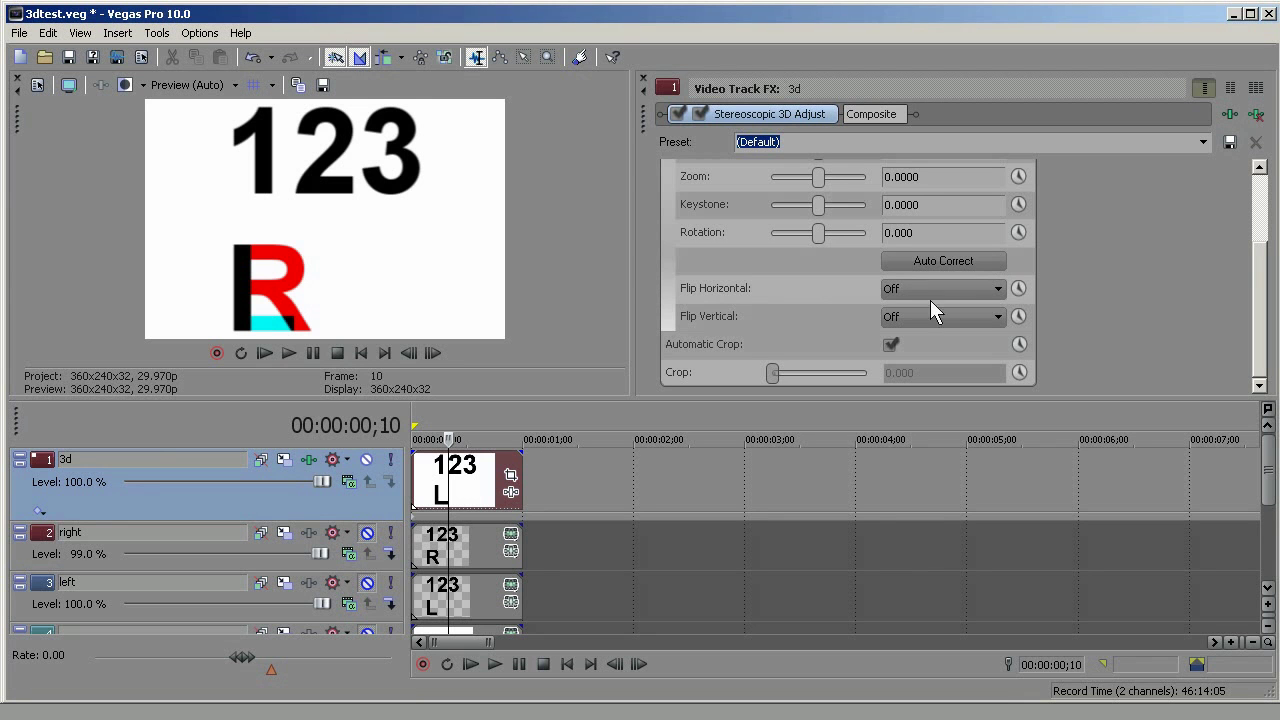
{"action": "left_click", "coordinate": [997, 289]}
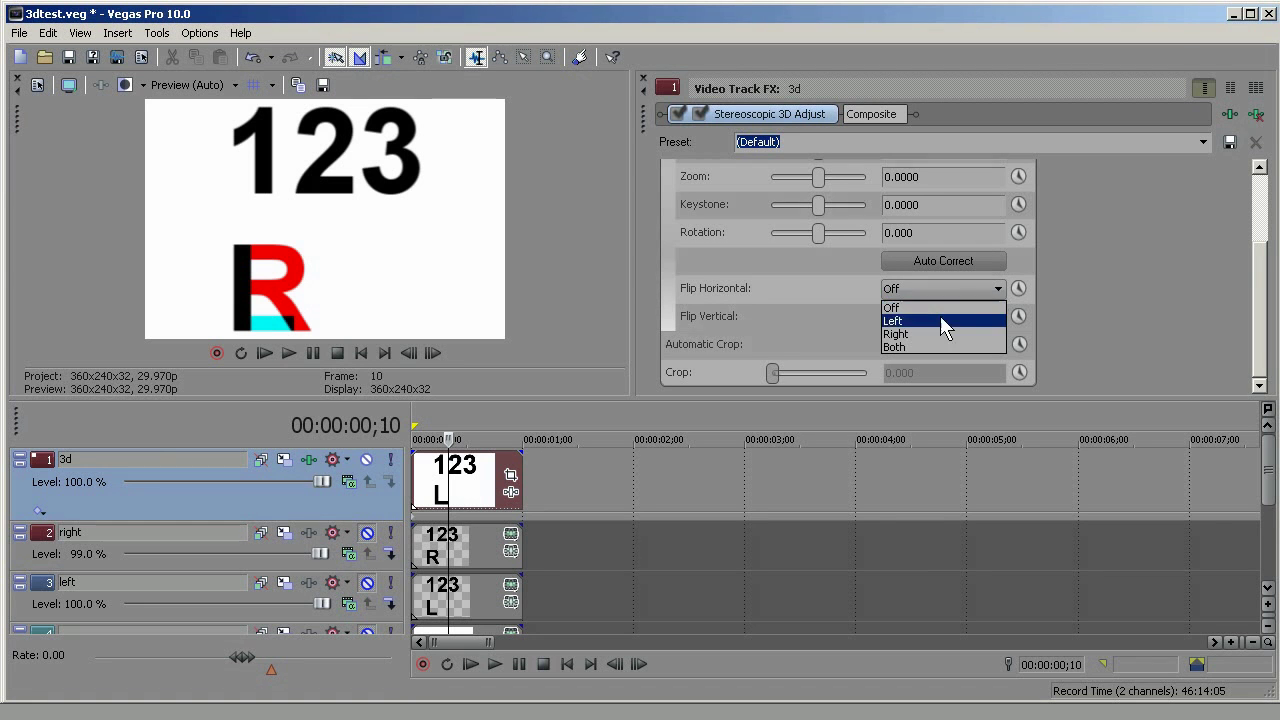
{"action": "left_click", "coordinate": [924, 362]}
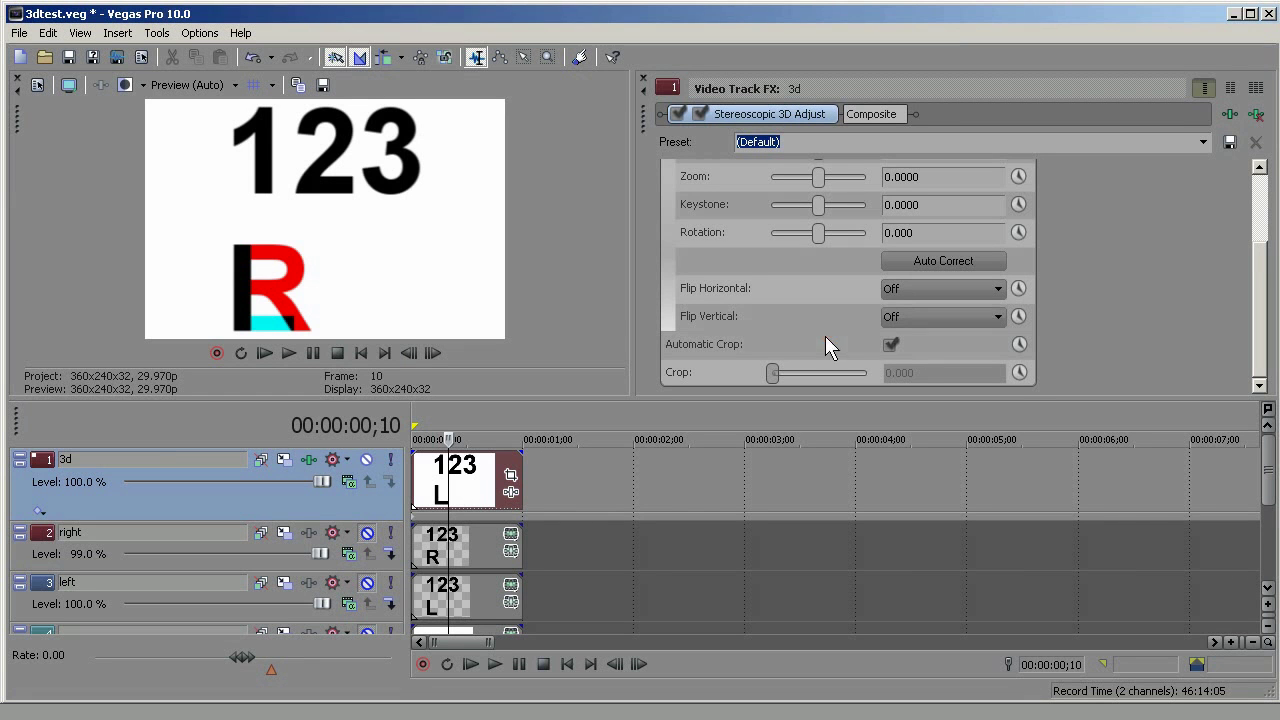
{"action": "left_click", "coordinate": [999, 316]}
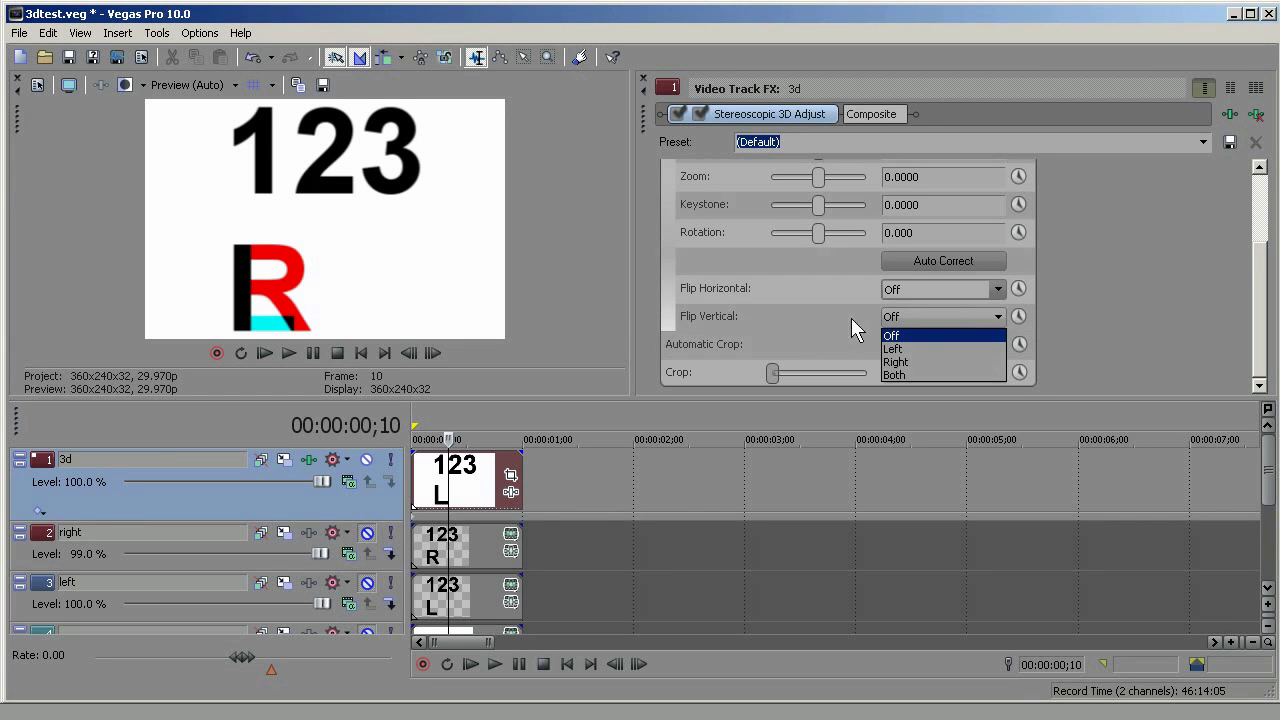
{"action": "left_click", "coordinate": [764, 340]}
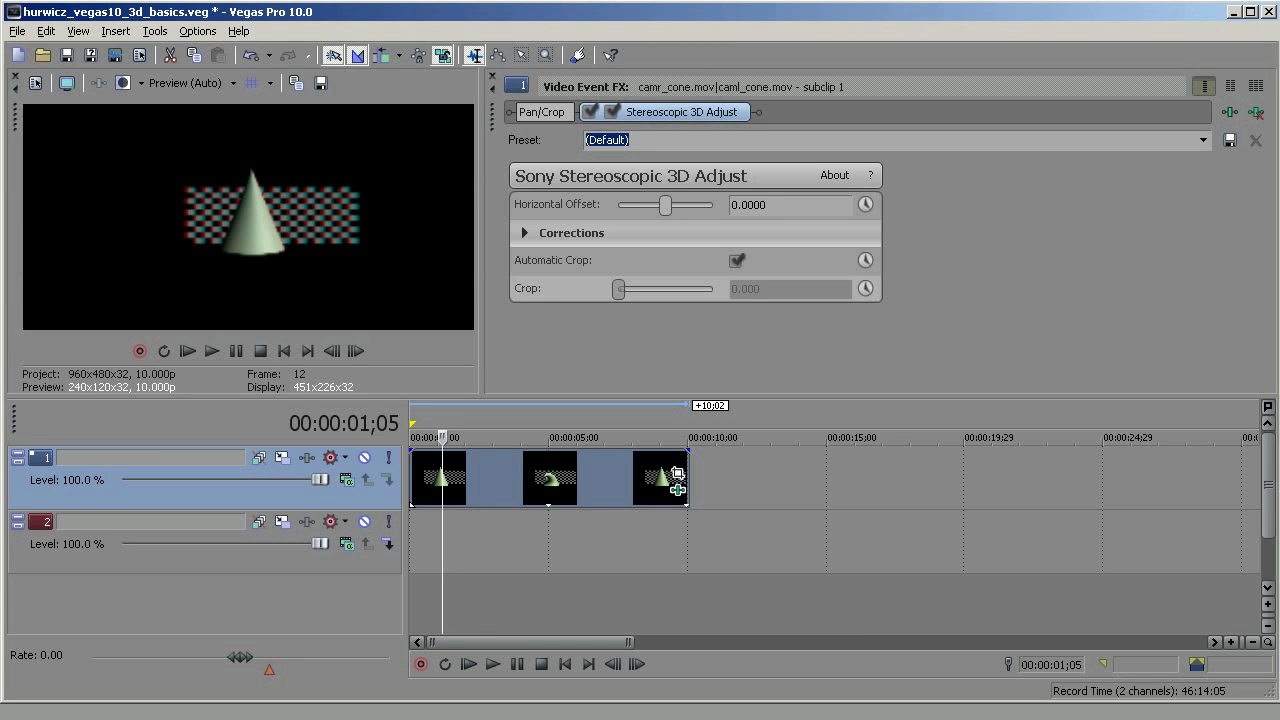
Step: In hurwicz_vegas10_3d_basics.veg, add caml_cone.mov and camr_cone.mov from the max folder across two tracks, starting at about 13 seconds
{"action": "left_click", "coordinate": [492, 76]}
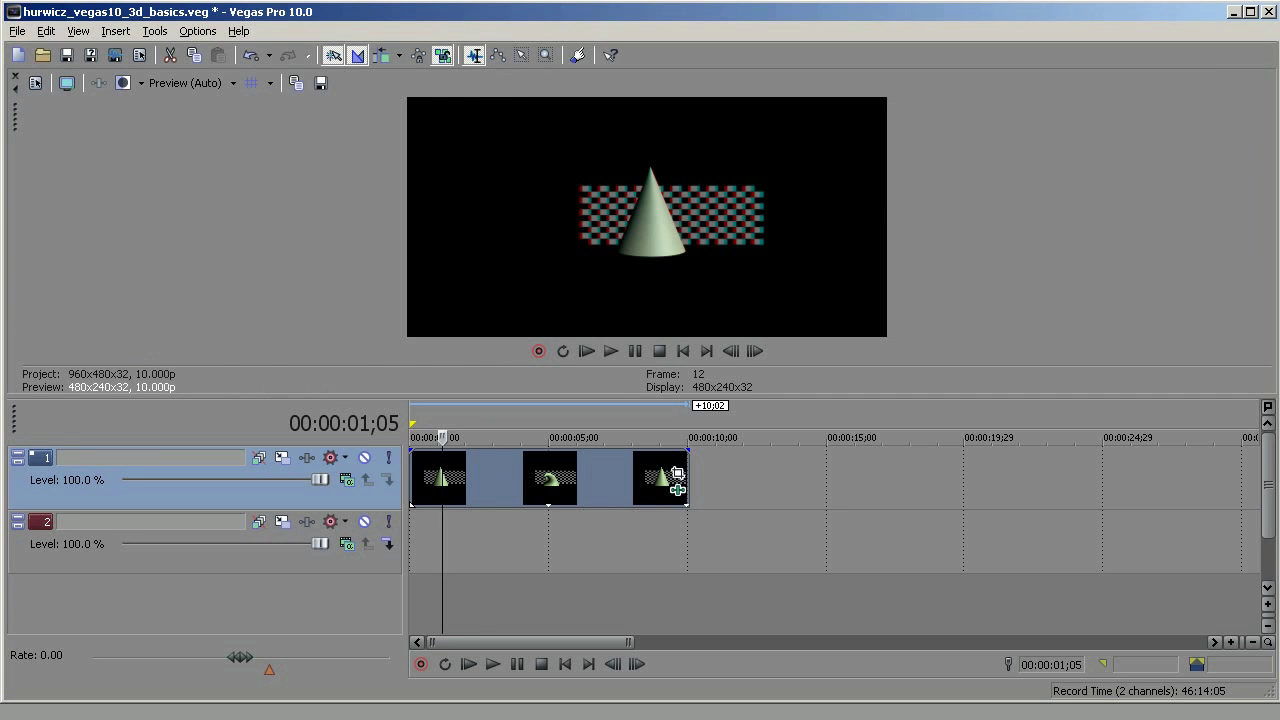
{"action": "key", "text": "alt+1"}
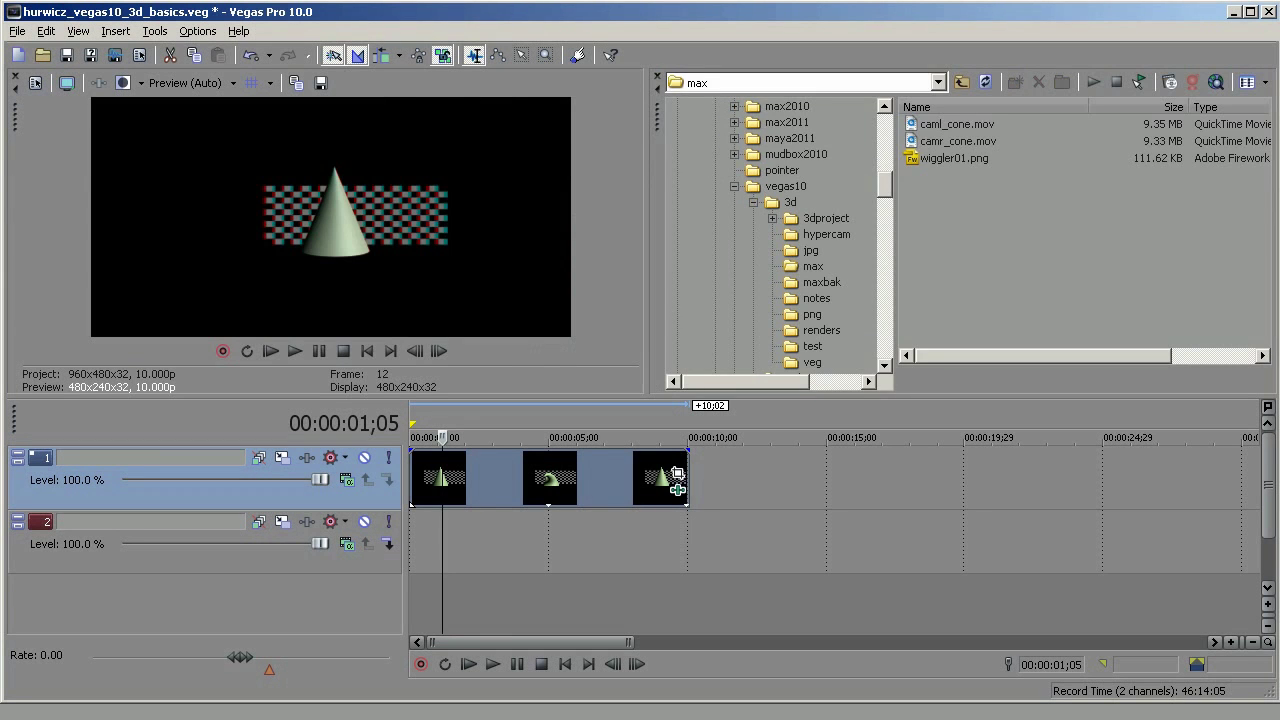
{"action": "left_click", "coordinate": [914, 126]}
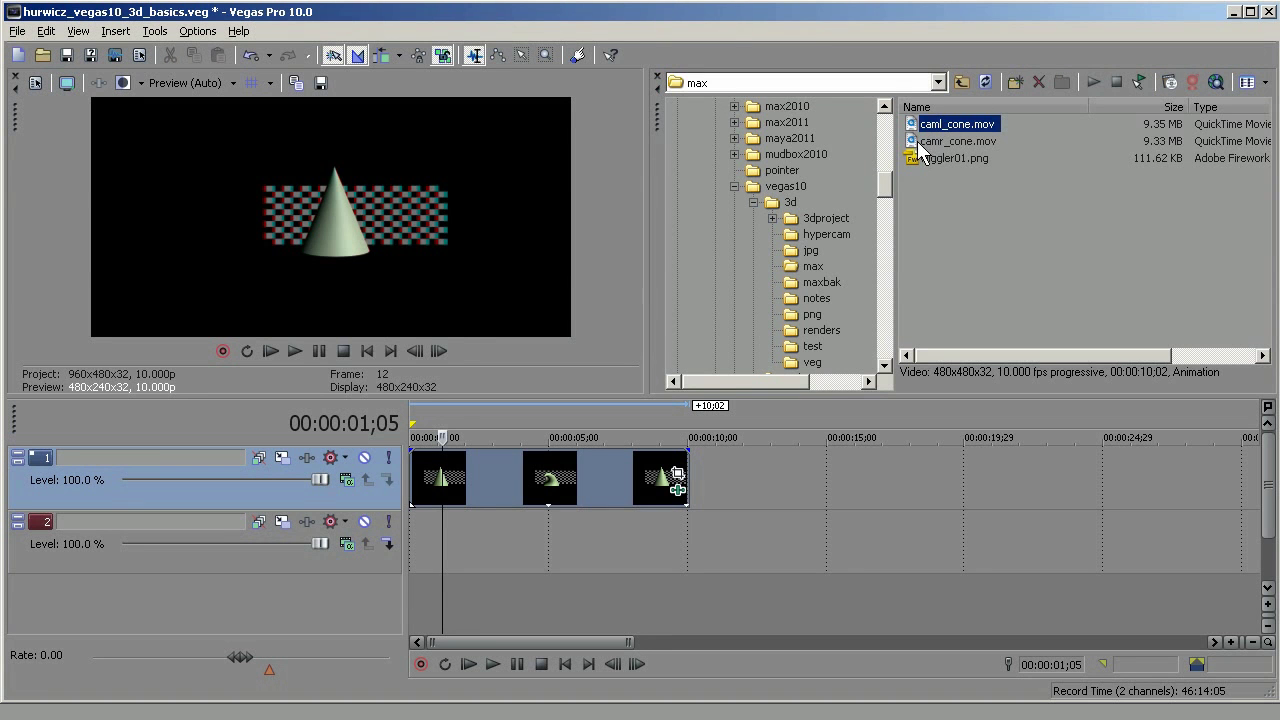
{"action": "left_click", "coordinate": [922, 145]}
{"action": "left_click", "coordinate": [913, 126], "text": "ctrl"}
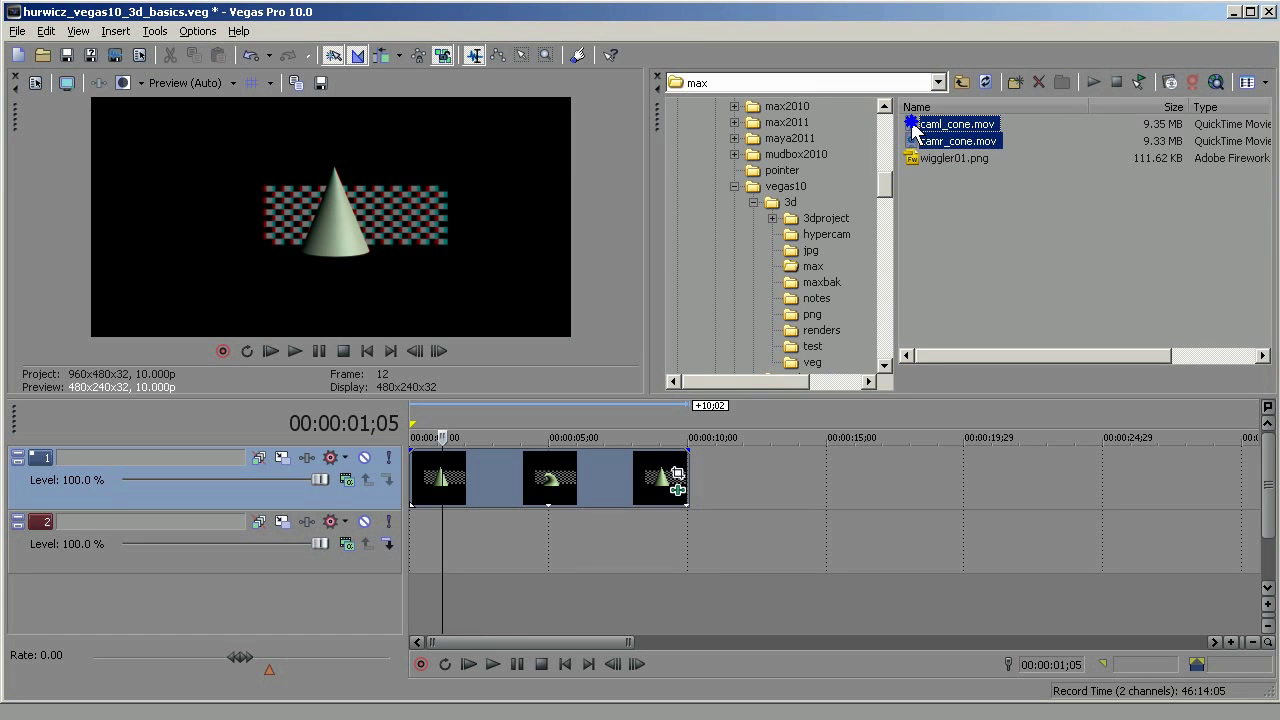
{"action": "left_click_drag", "start_coordinate": [914, 126], "coordinate": [788, 472]}
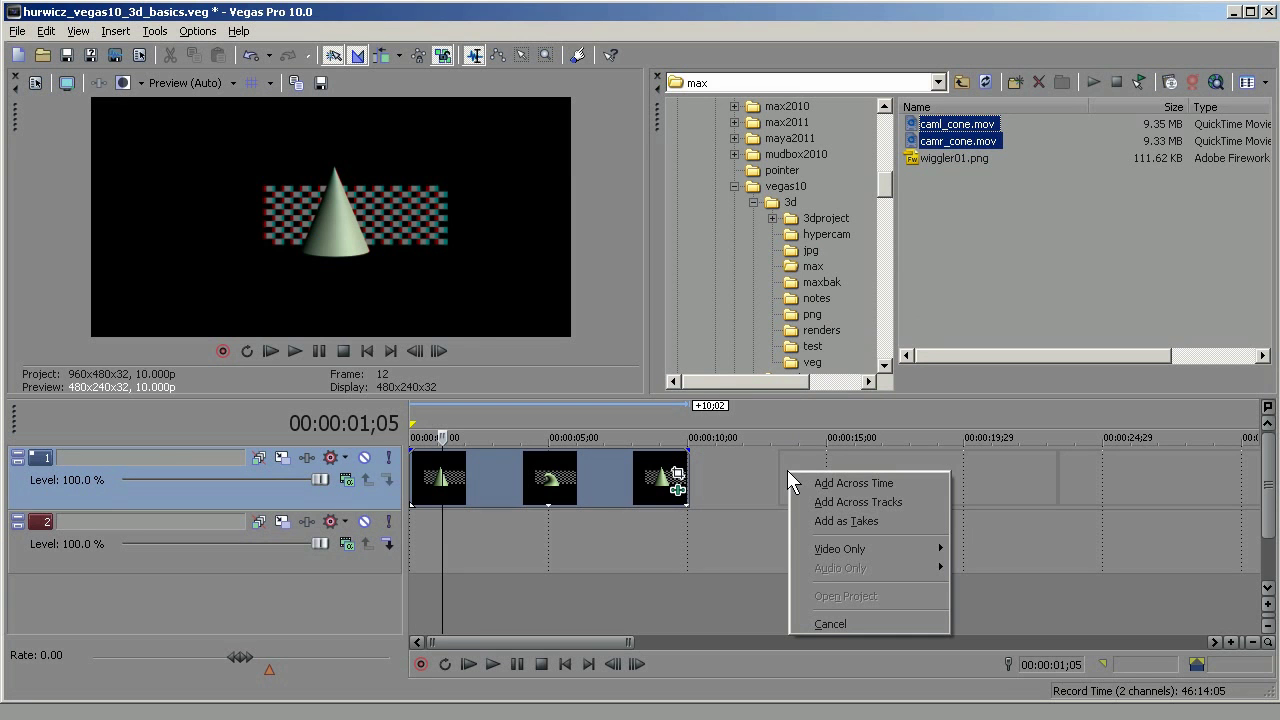
{"action": "left_click", "coordinate": [863, 503]}
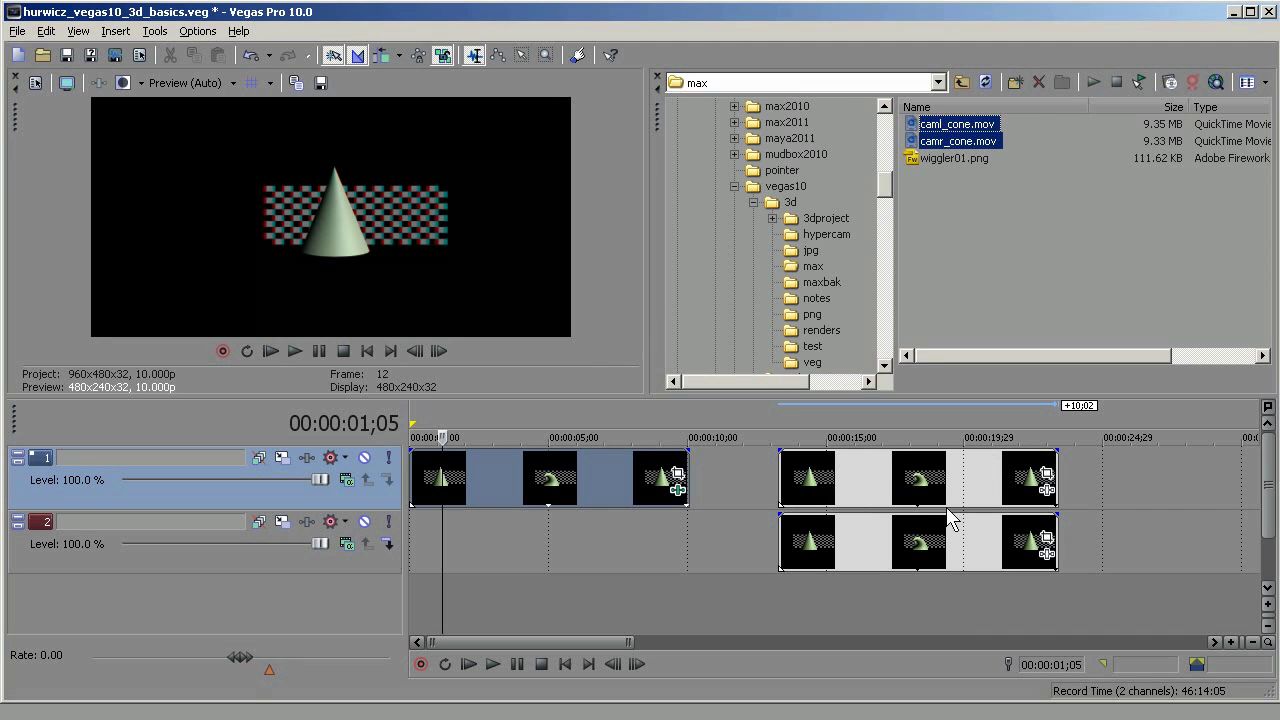
Step: Check the active take name of the newly added event on track 1 in its properties, without changing anything
{"action": "left_click", "coordinate": [830, 487]}
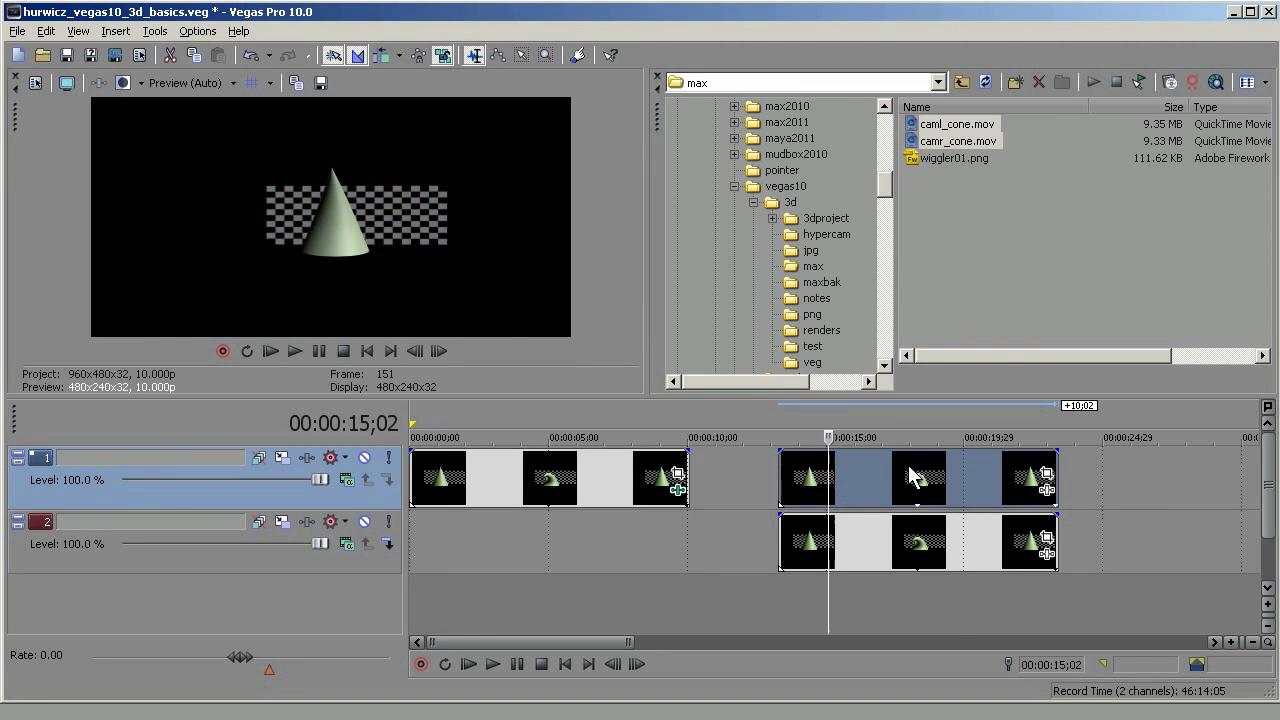
{"action": "right_click", "coordinate": [940, 458]}
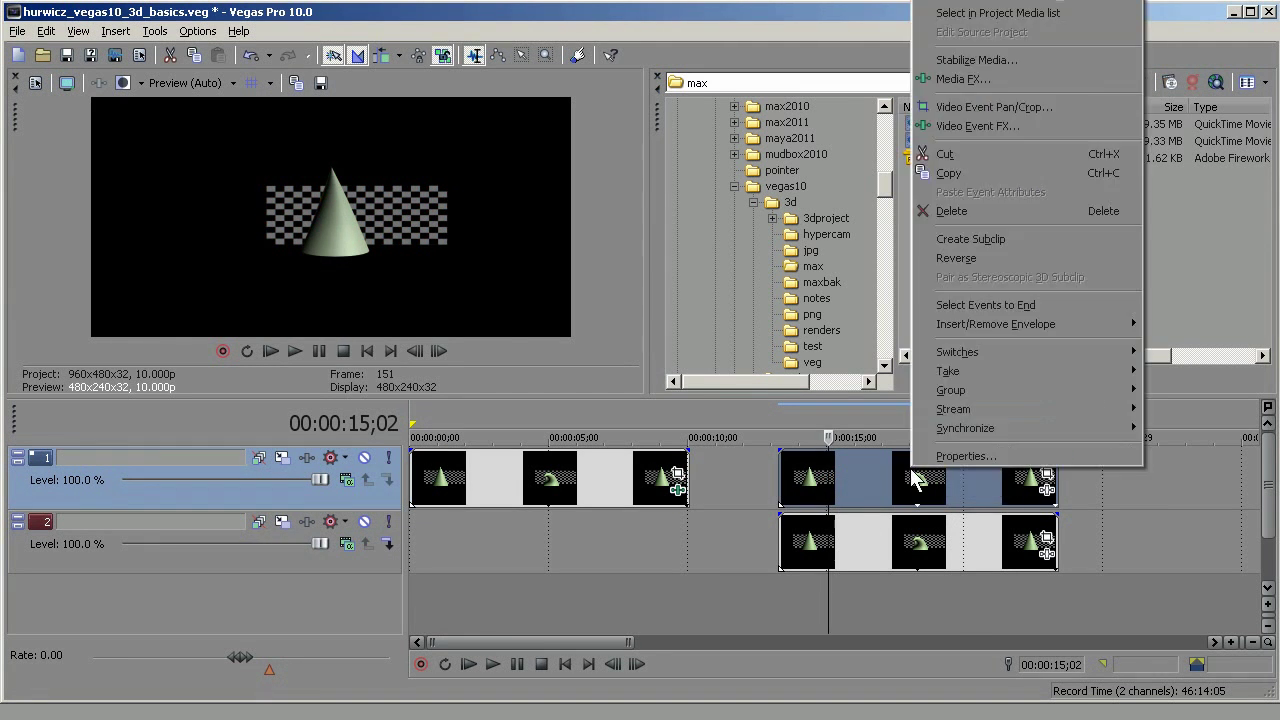
{"action": "left_click", "coordinate": [950, 476]}
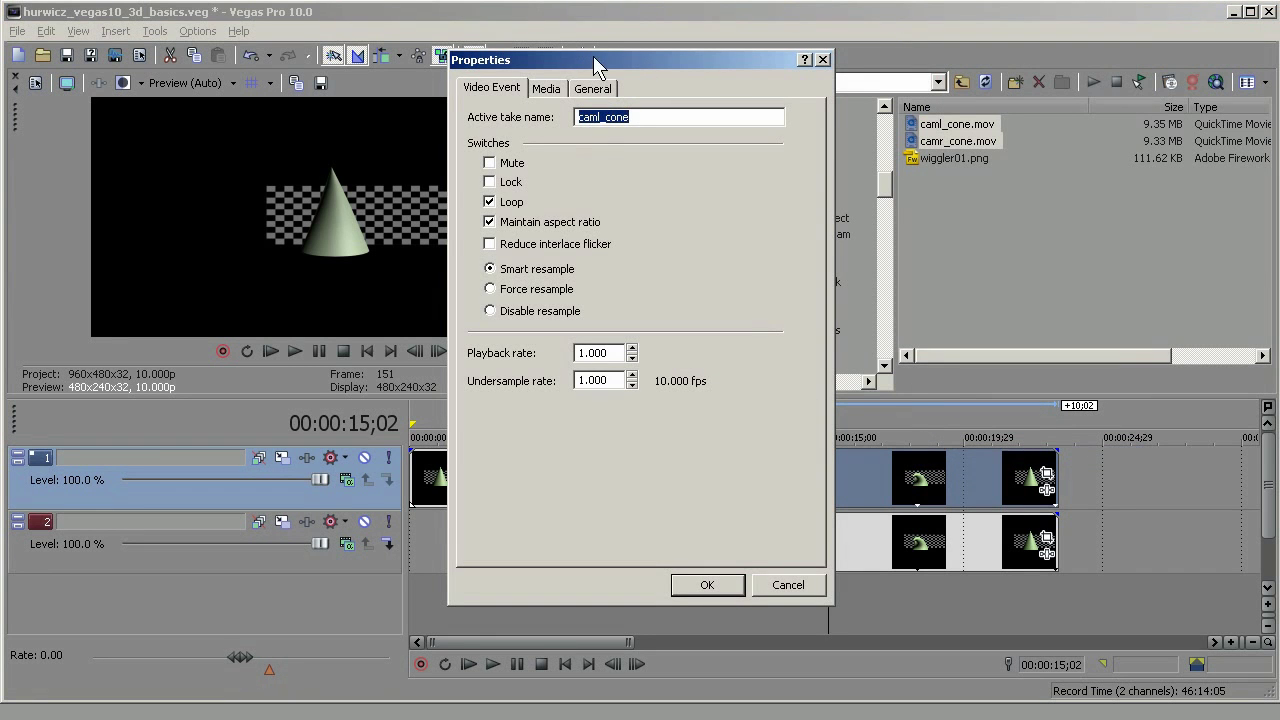
{"action": "left_click", "coordinate": [823, 60]}
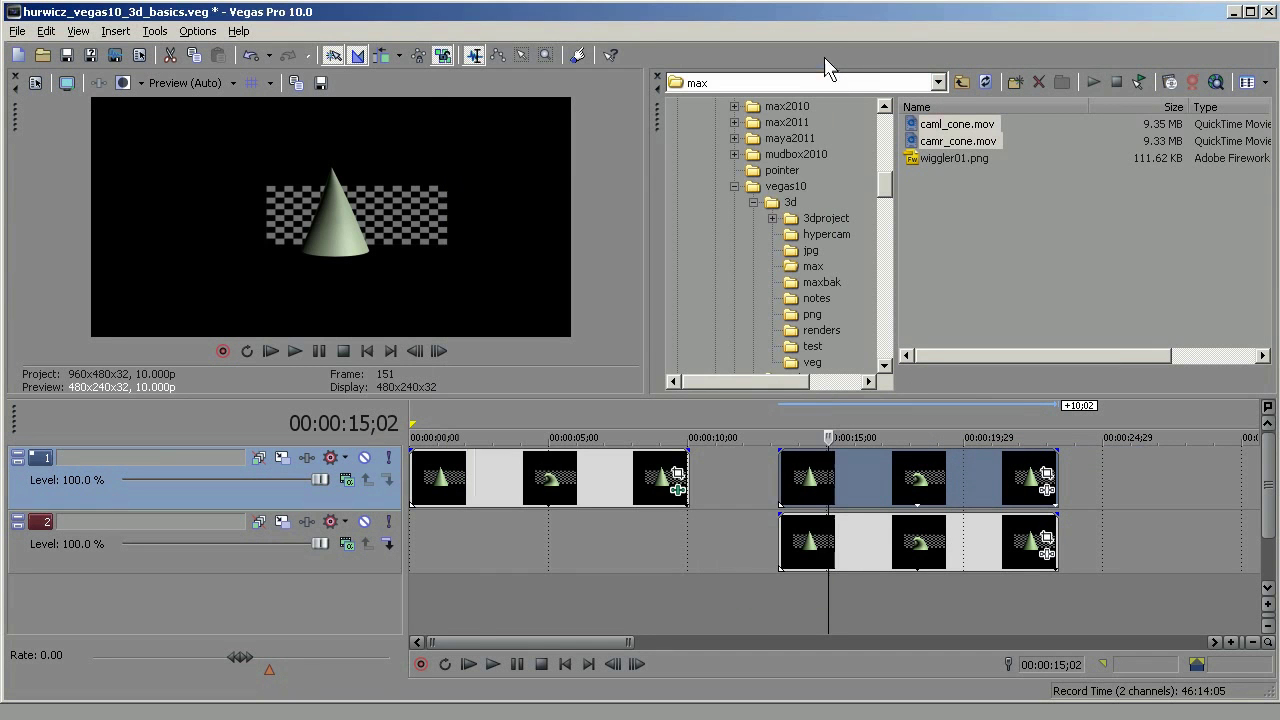
Step: Pair the two newly added cone events on tracks 1 and 2 as a Stereoscopic 3D subclip
{"action": "left_click", "coordinate": [857, 541], "text": "ctrl"}
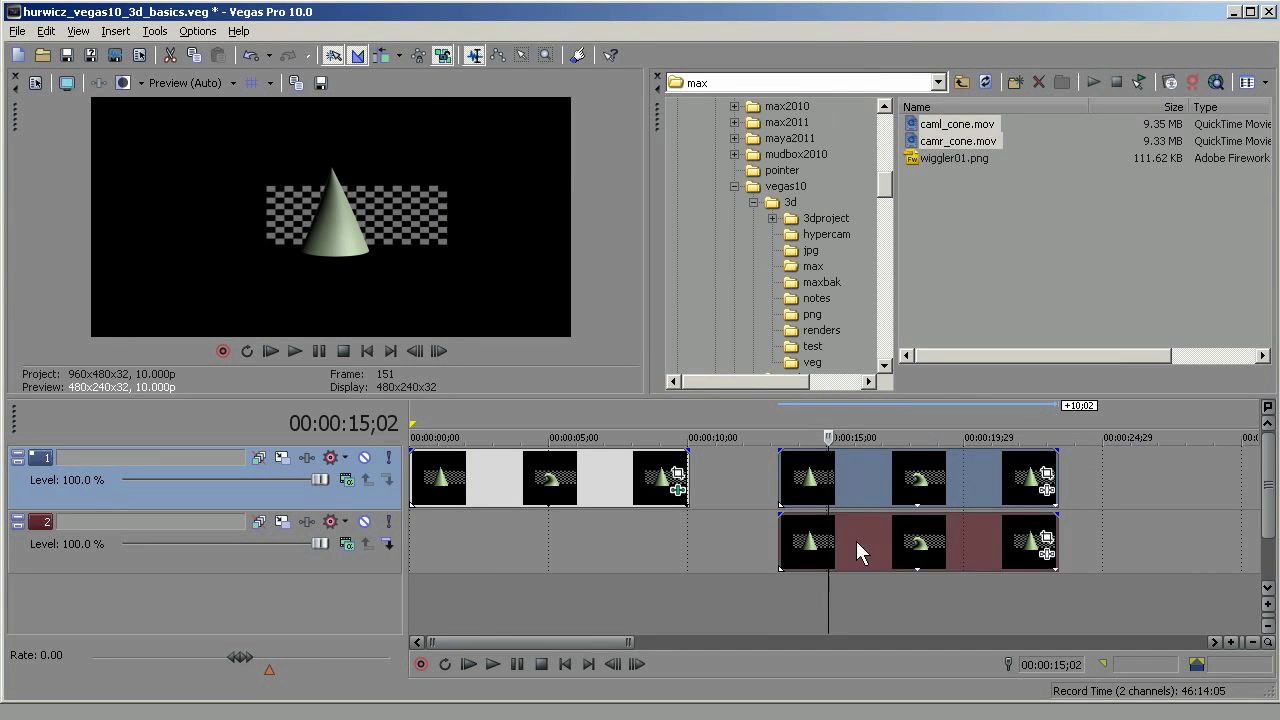
{"action": "right_click", "coordinate": [853, 463]}
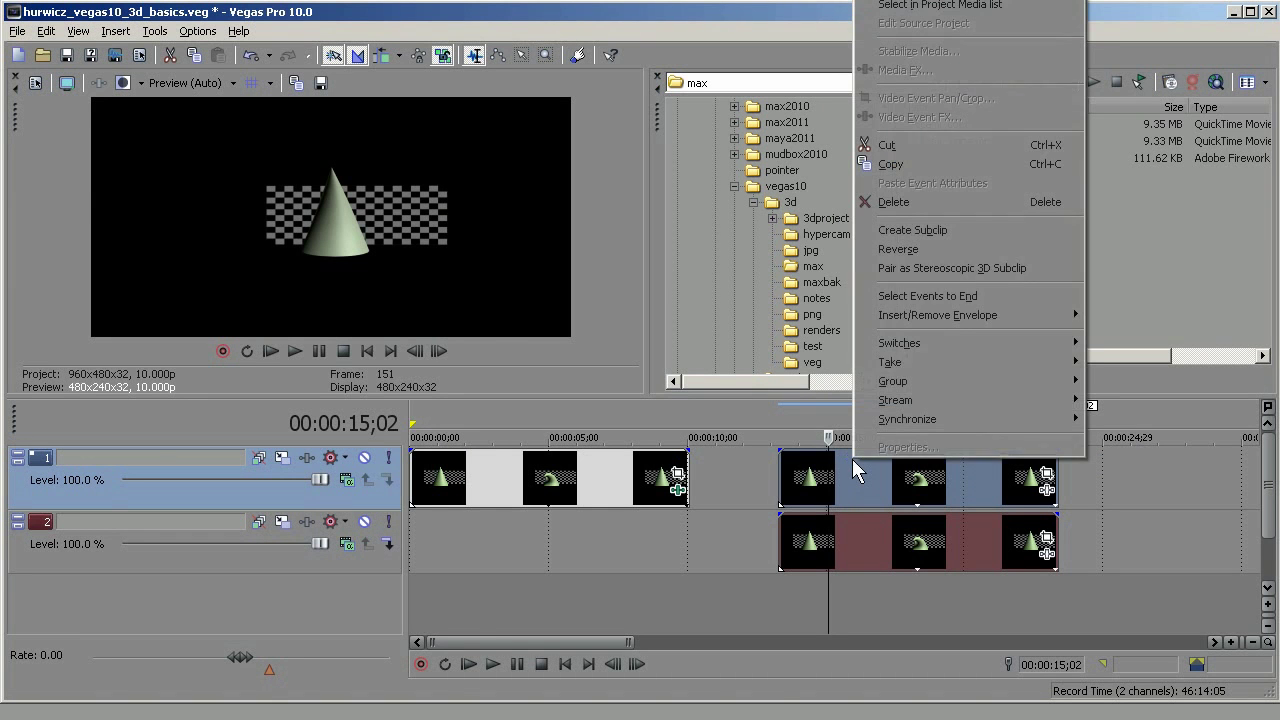
{"action": "left_click", "coordinate": [1053, 266]}
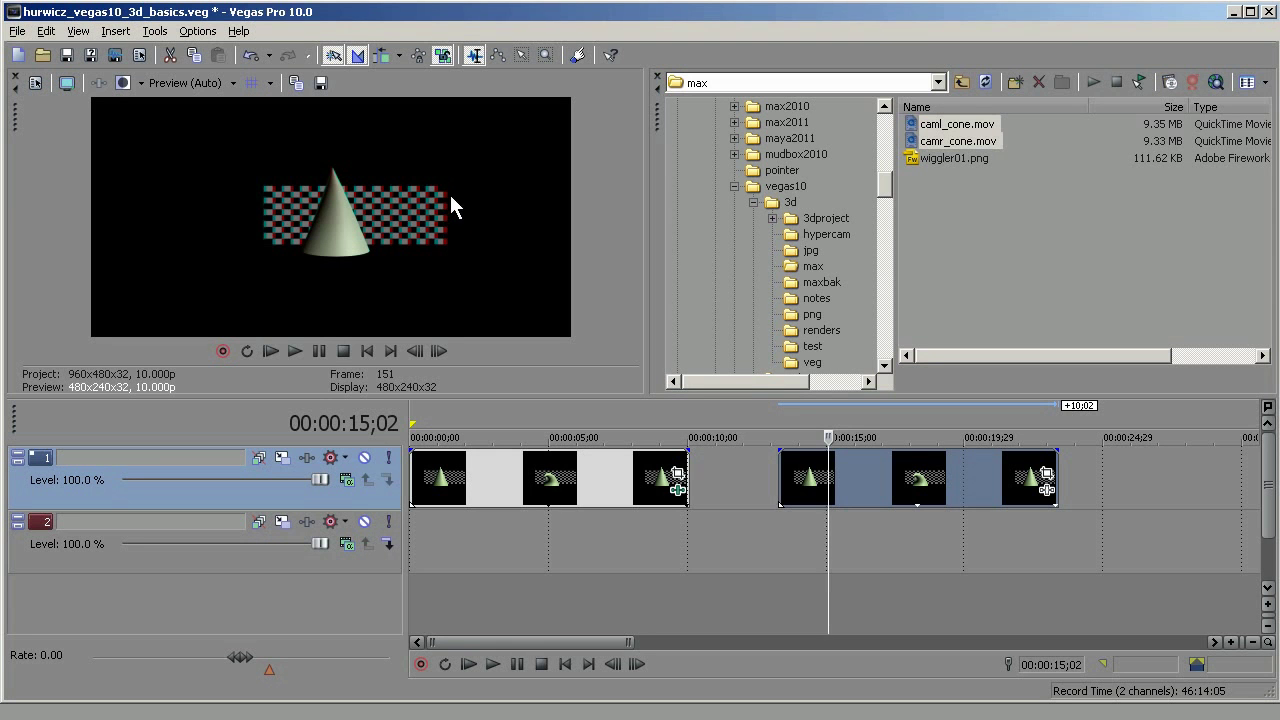
Step: Preview the original paired event at about 3 seconds to compare its red/cyan fringing with the new pair
{"action": "left_click", "coordinate": [487, 487]}
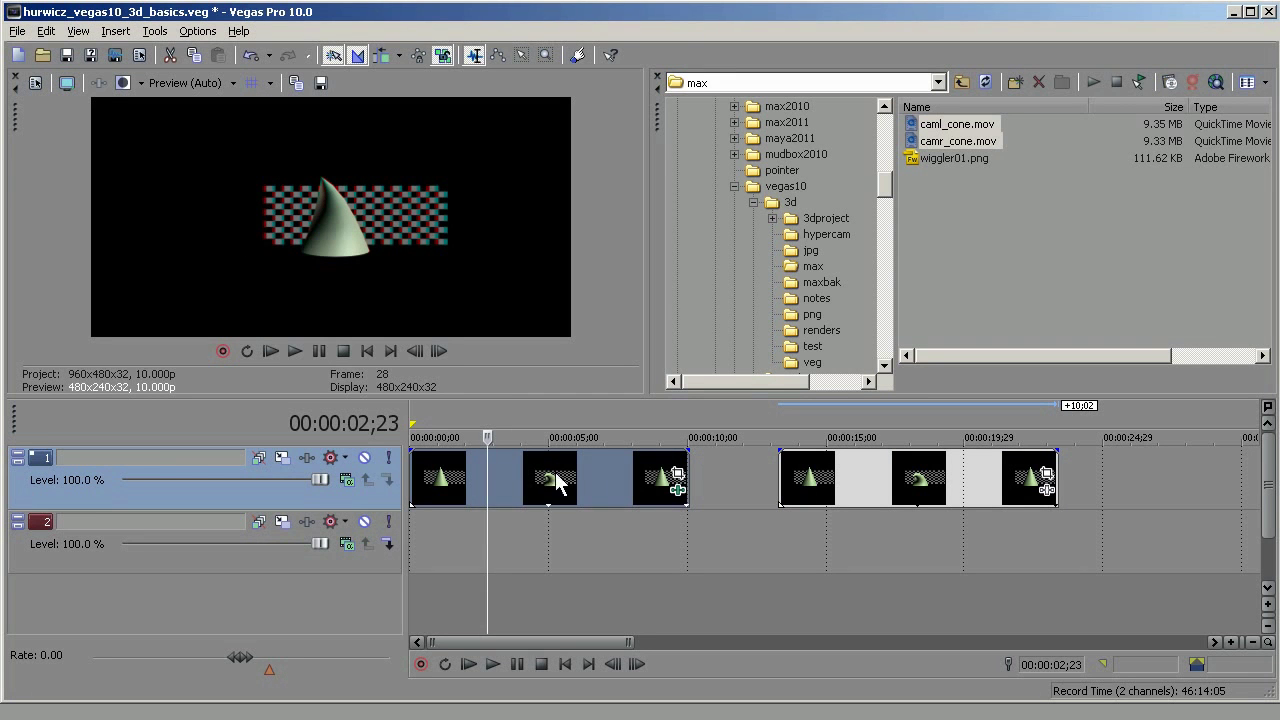
{"action": "left_click", "coordinate": [500, 471]}
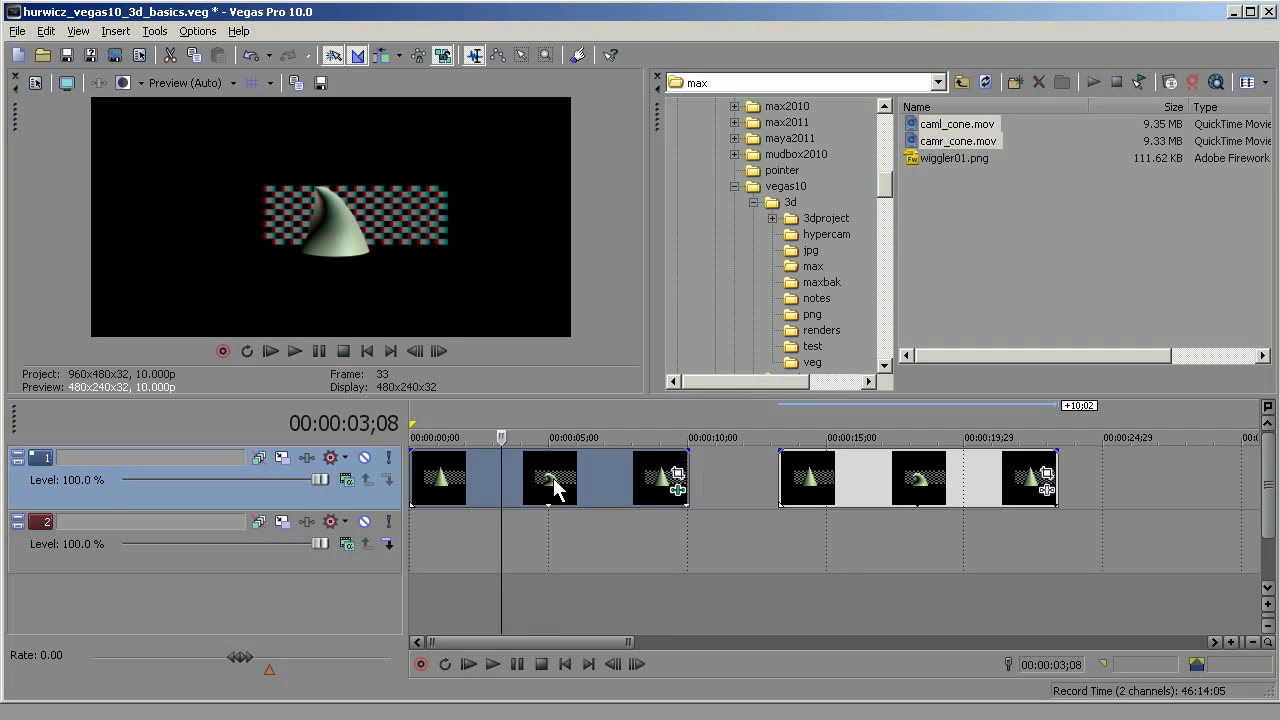
Step: Enable Swap Left/Right for the project's Anaglyphic (red/cyan) 3D mode and preview both paired cone events to compare their fringing
{"action": "left_click", "coordinate": [870, 471]}
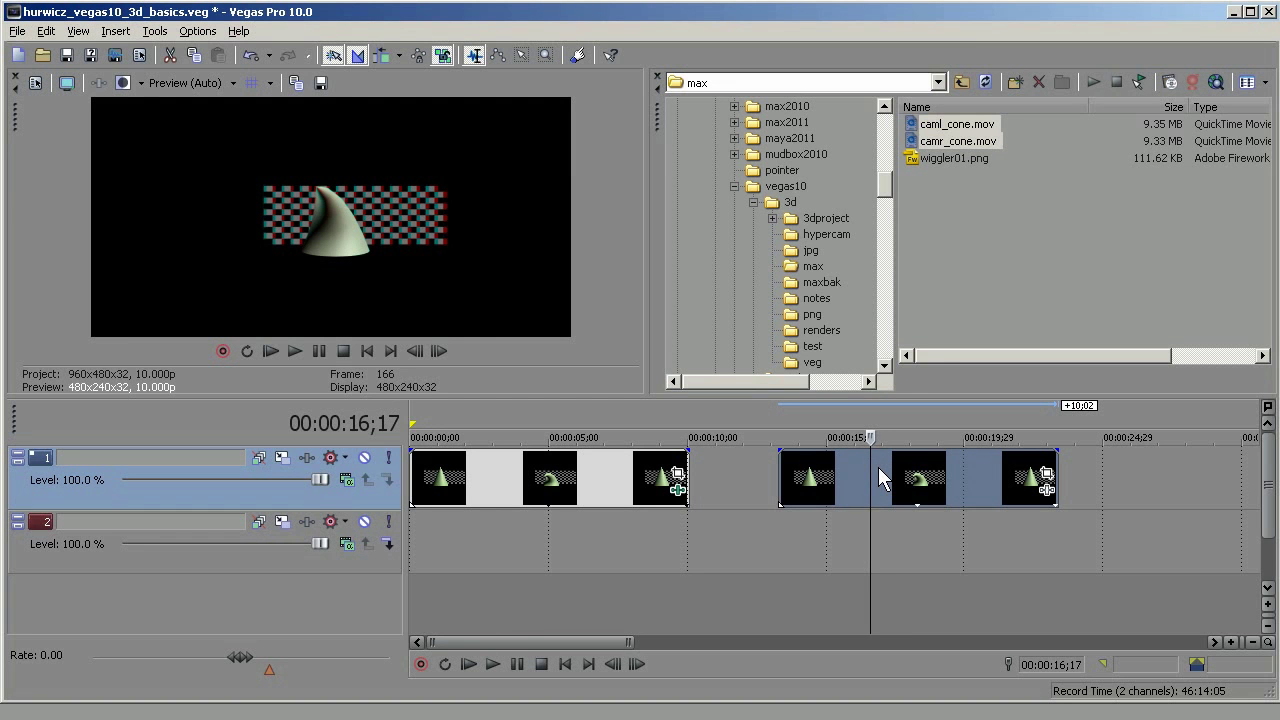
{"action": "left_click", "coordinate": [18, 31]}
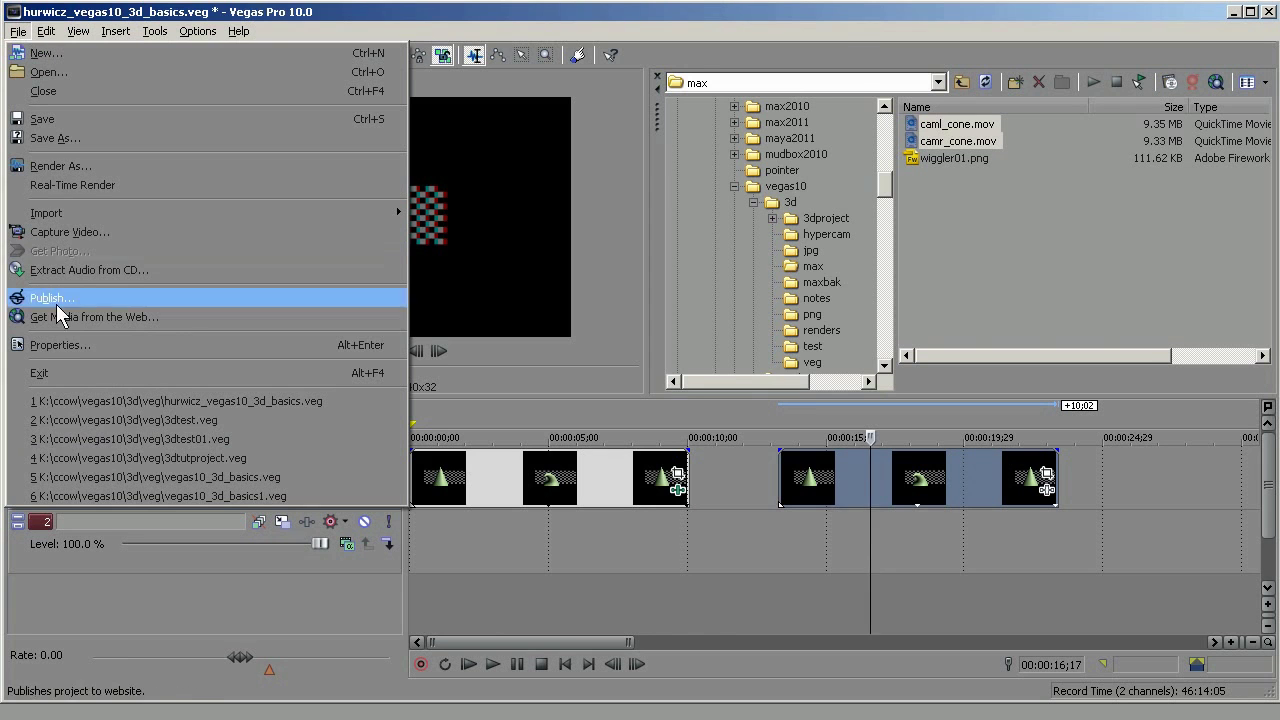
{"action": "left_click", "coordinate": [74, 345]}
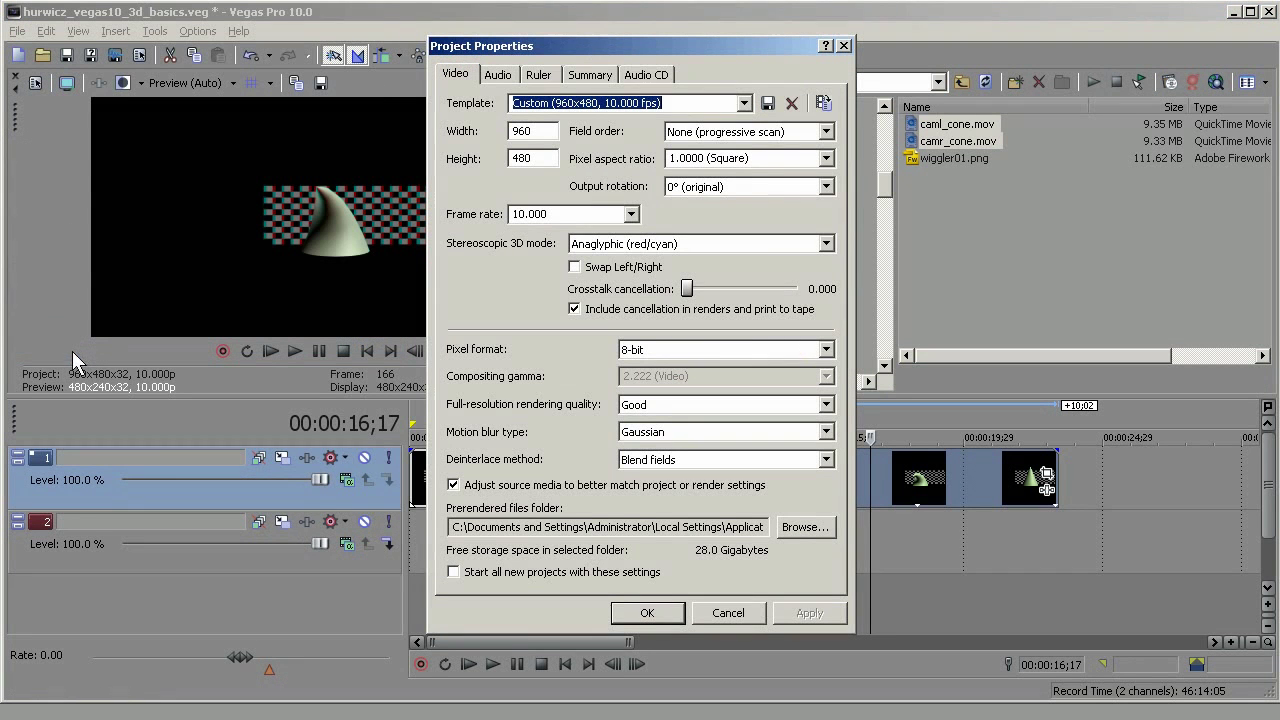
{"action": "left_click", "coordinate": [572, 267]}
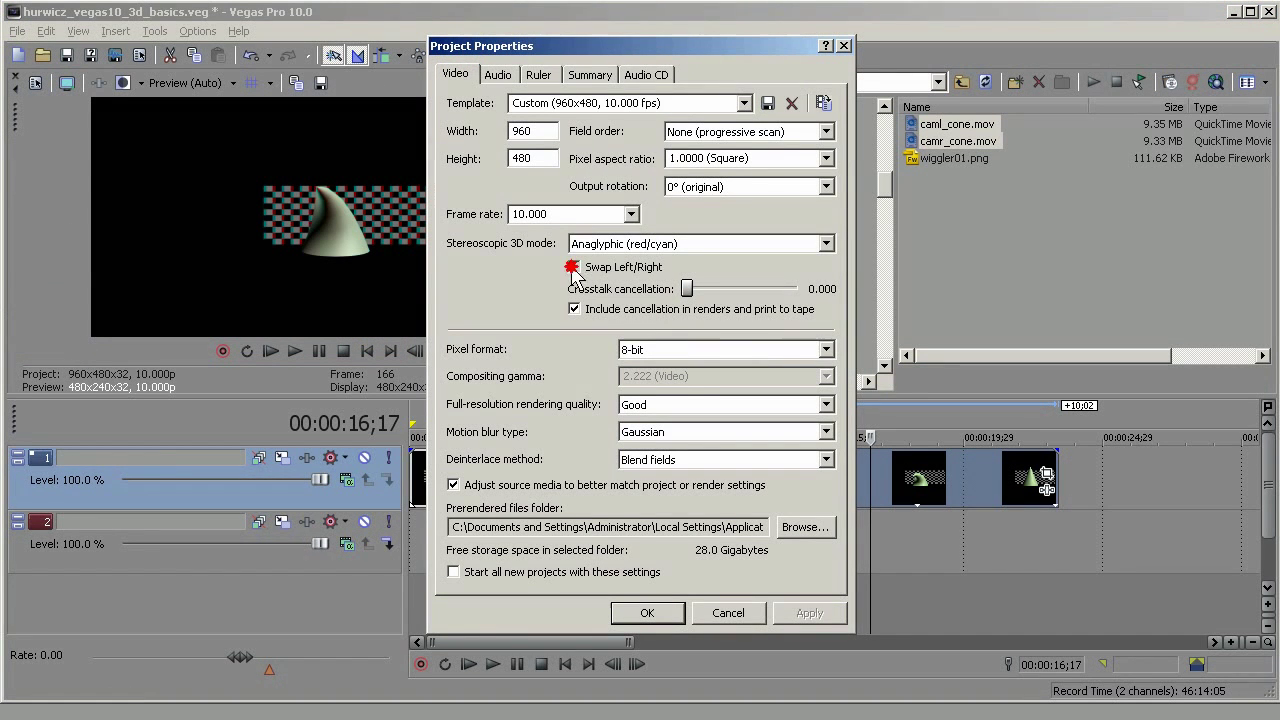
{"action": "left_click", "coordinate": [648, 612]}
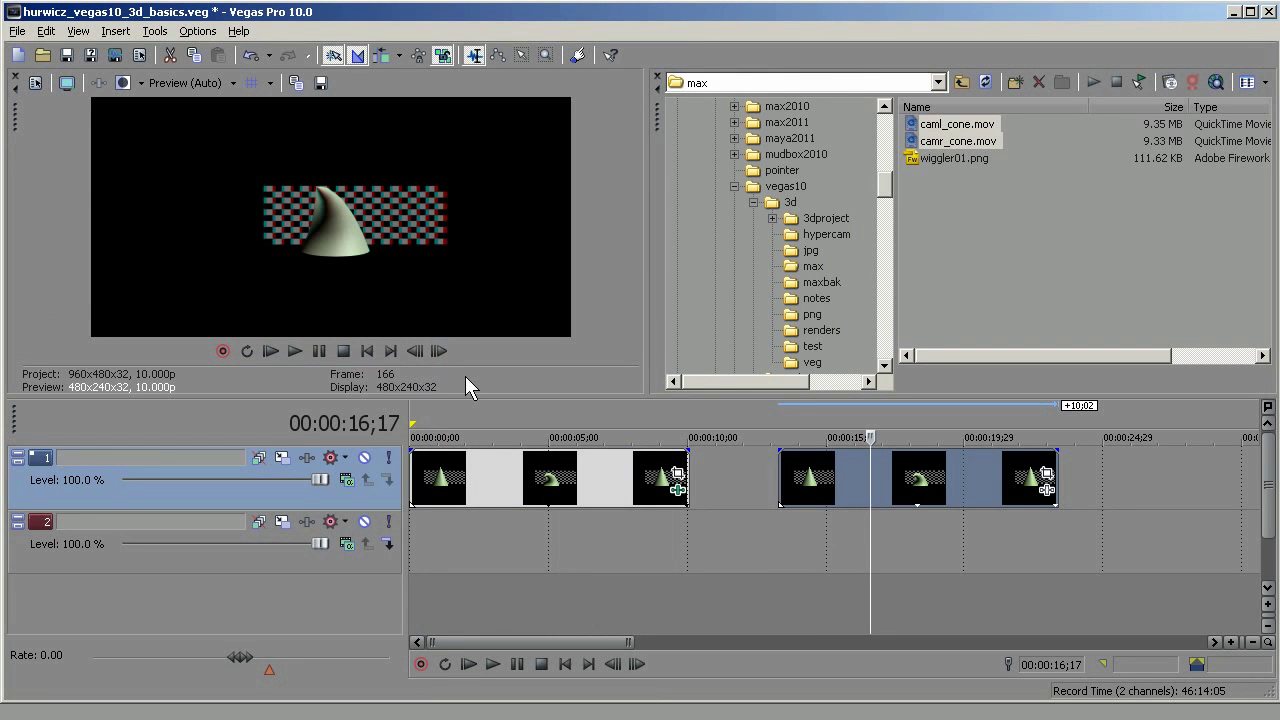
{"action": "left_click", "coordinate": [567, 424]}
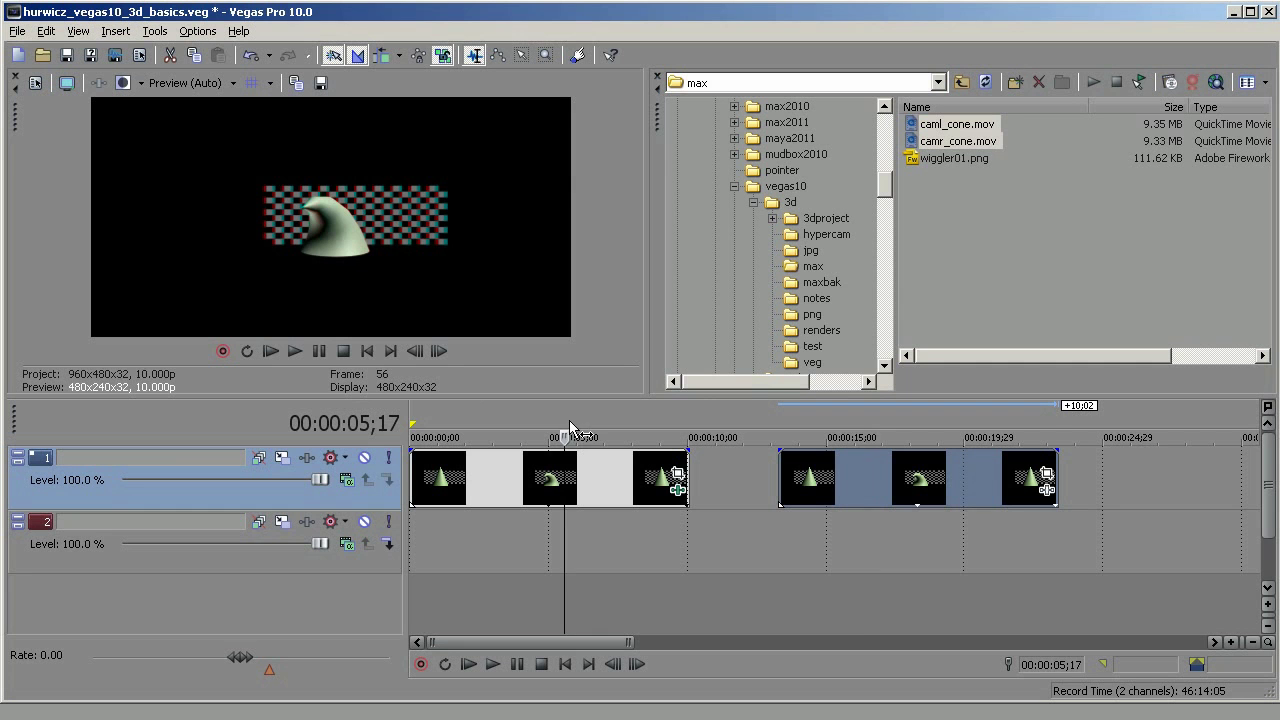
{"action": "left_click", "coordinate": [859, 425]}
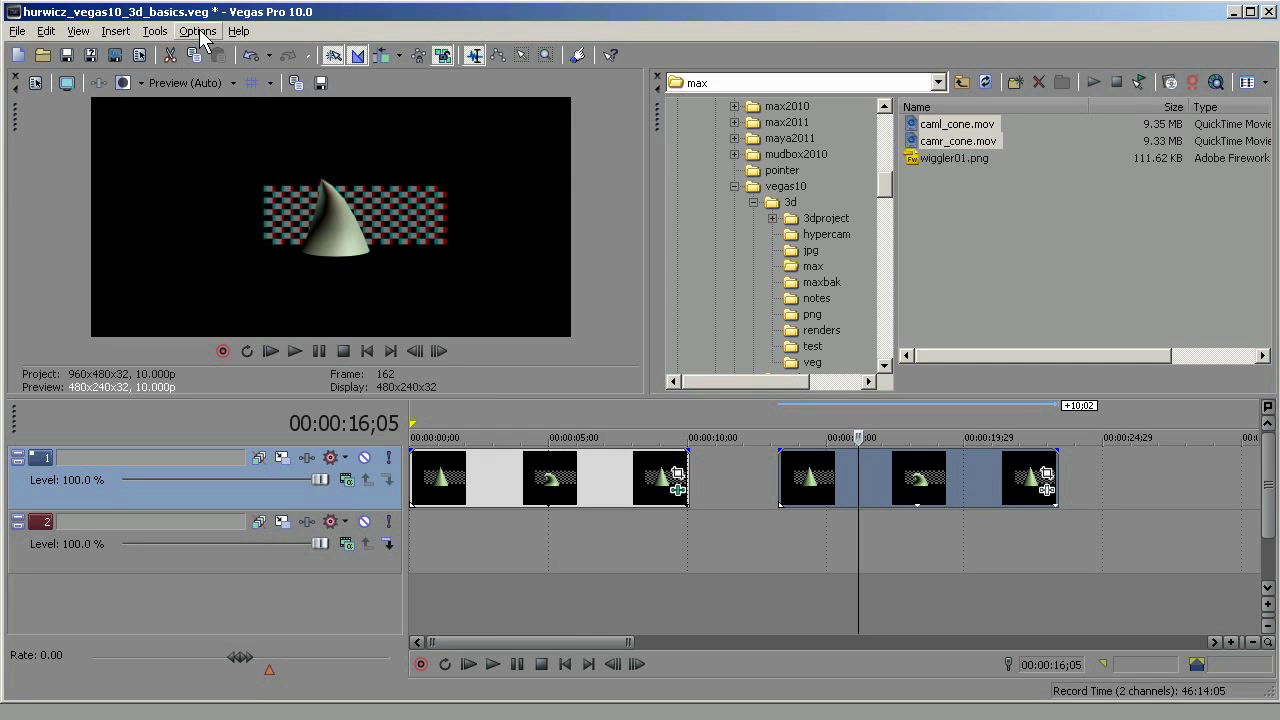
Step: Enable Swap Left/Right in the video preview preferences and compare the red/cyan fringing of both paired cone events
{"action": "left_click", "coordinate": [277, 179]}
{"action": "right_click", "coordinate": [277, 179]}
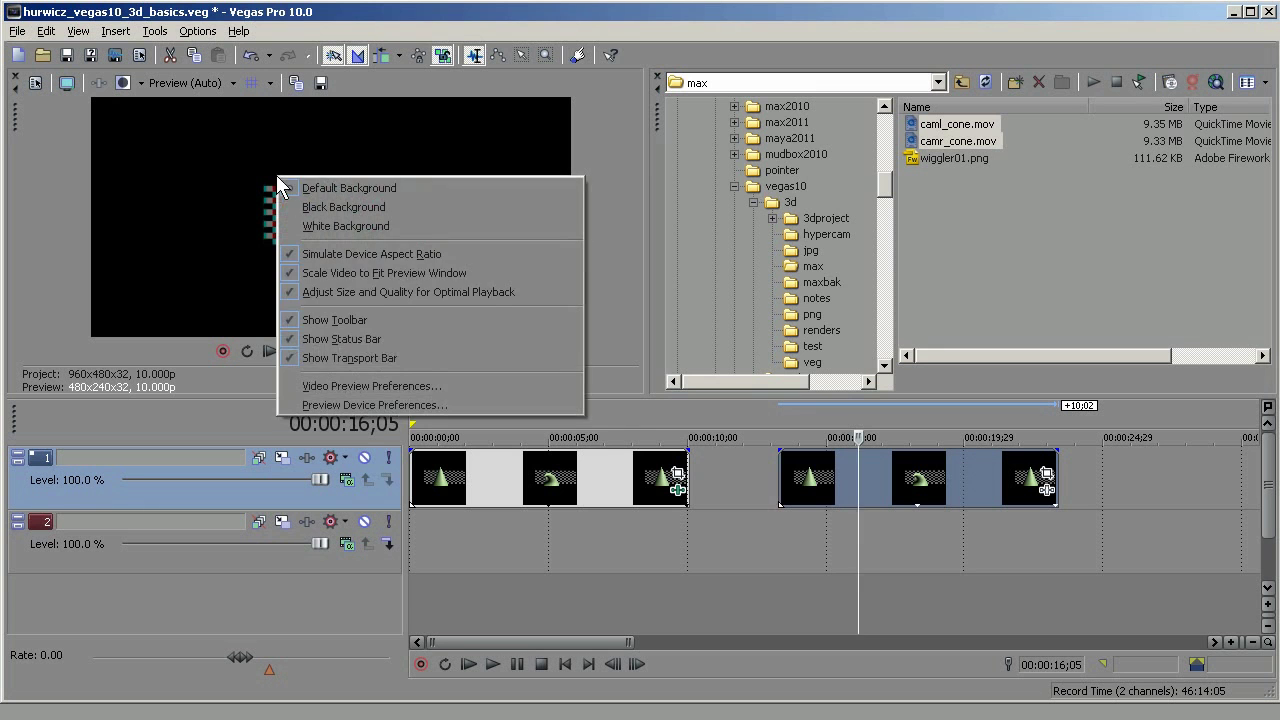
{"action": "left_click", "coordinate": [418, 392]}
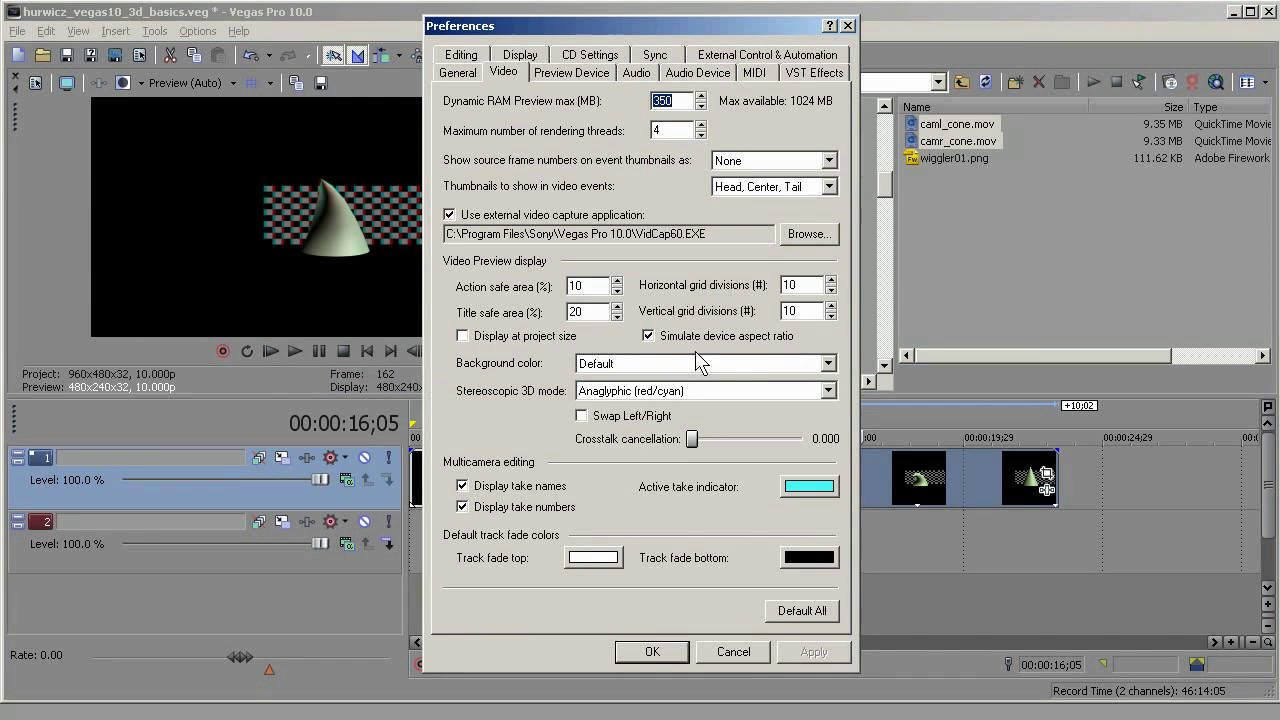
{"action": "left_click", "coordinate": [582, 416]}
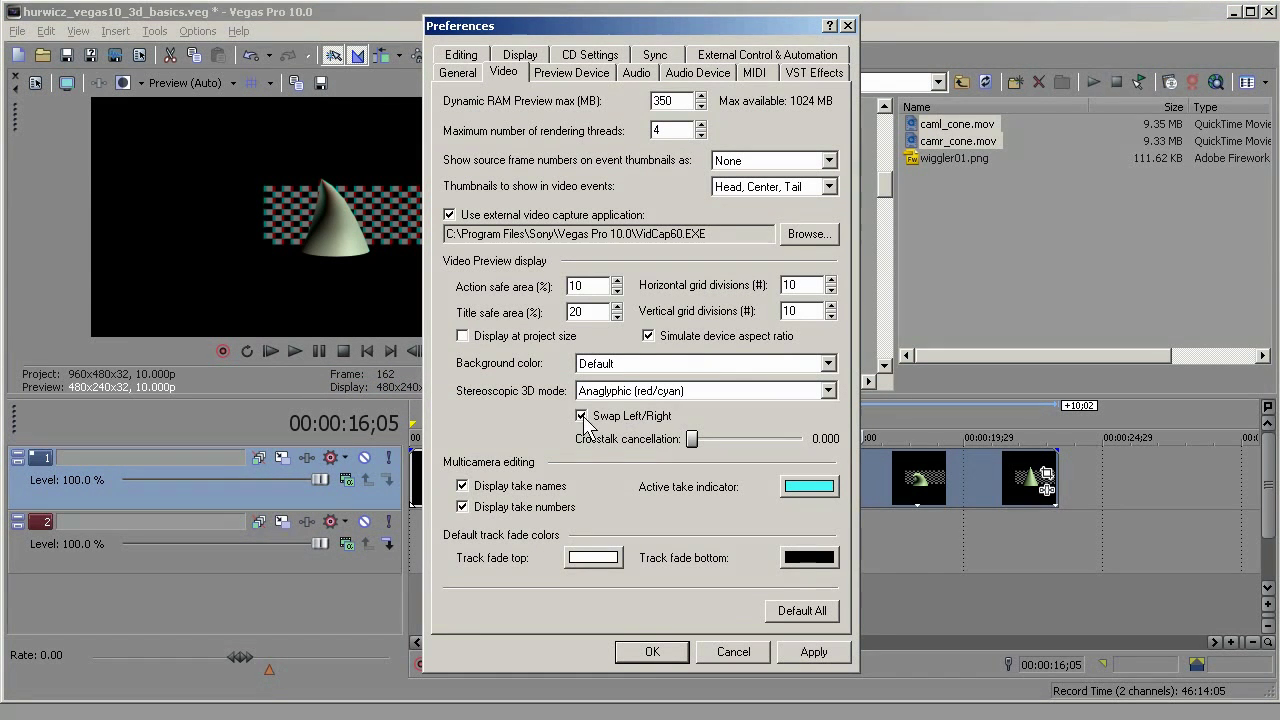
{"action": "left_click", "coordinate": [651, 653]}
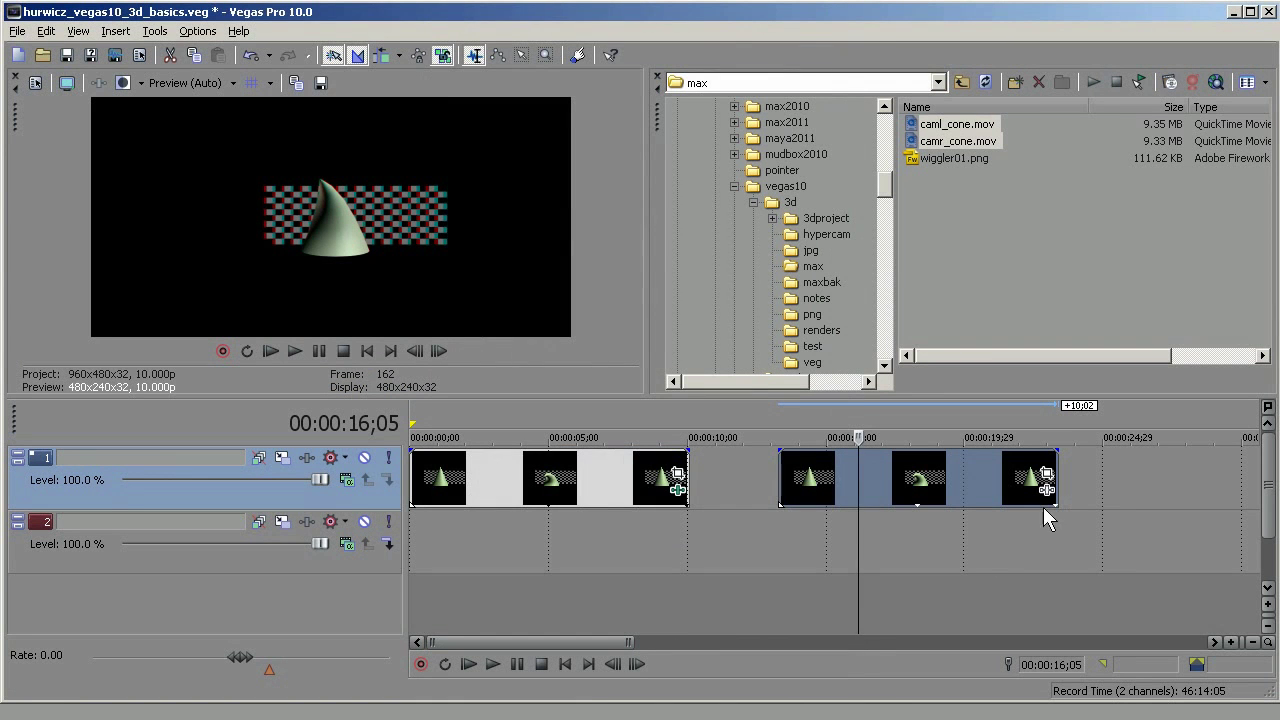
{"action": "left_click", "coordinate": [592, 488]}
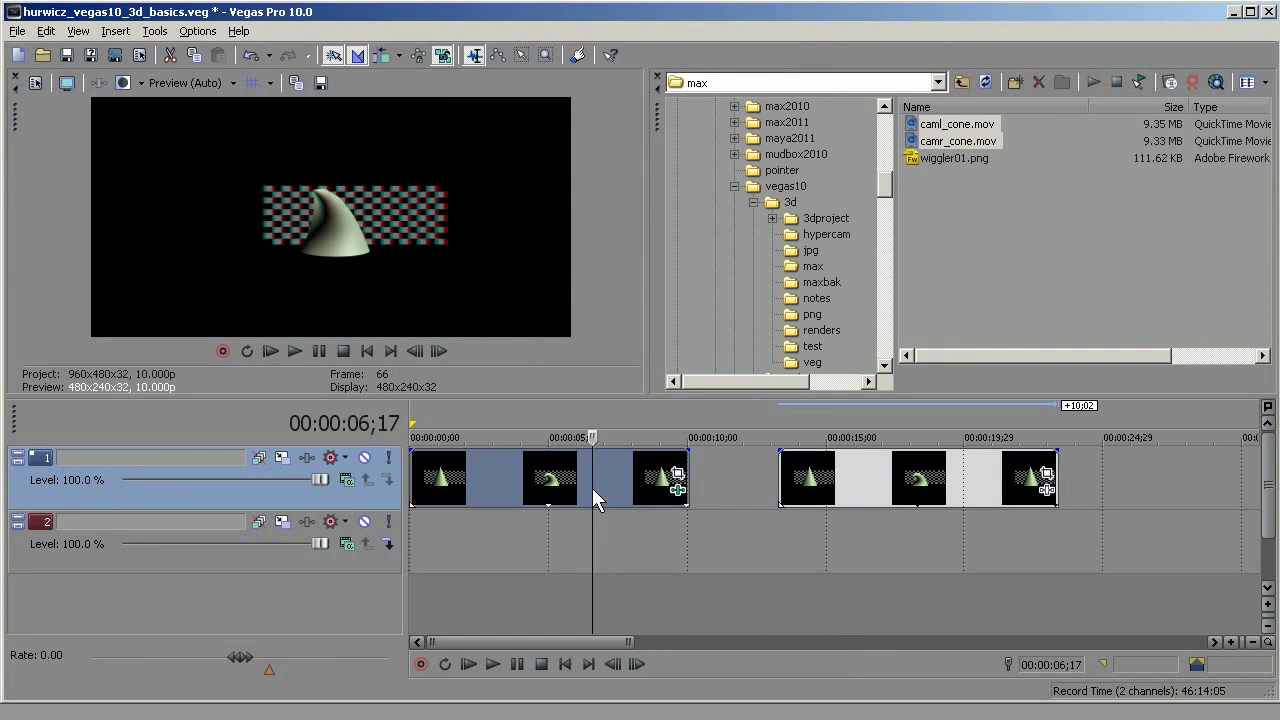
{"action": "left_click", "coordinate": [908, 489]}
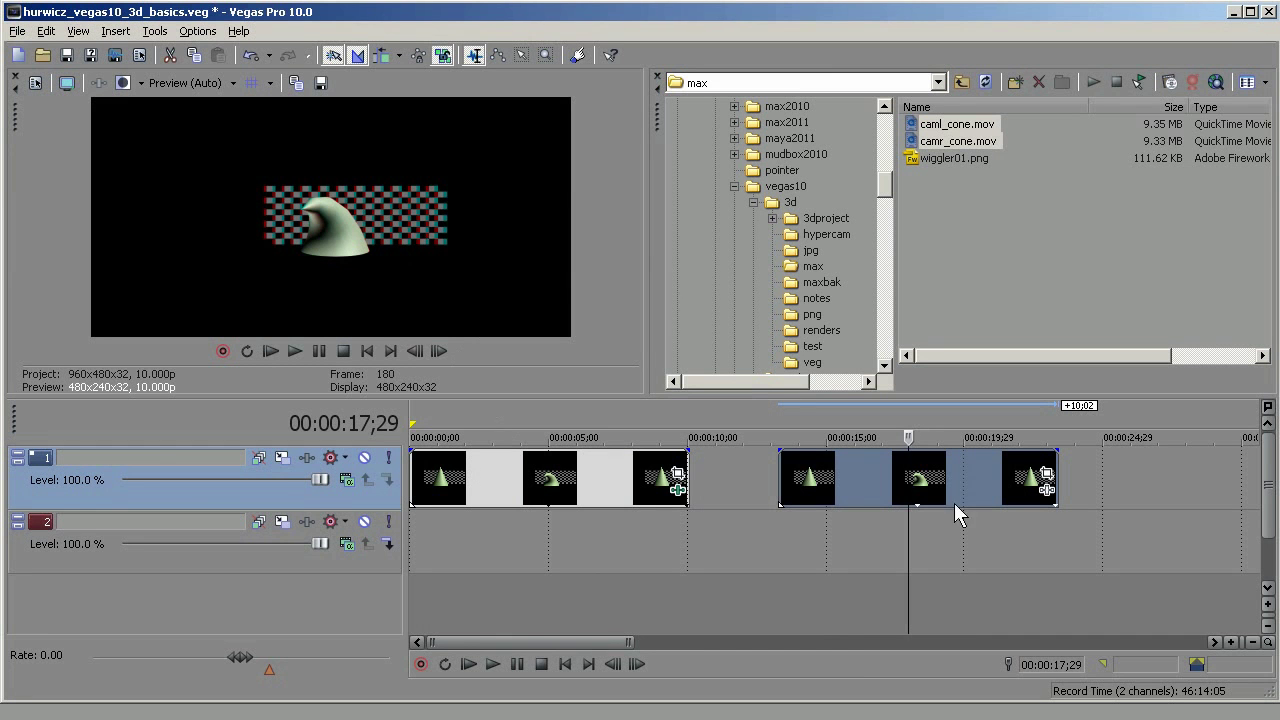
{"action": "left_click", "coordinate": [853, 482]}
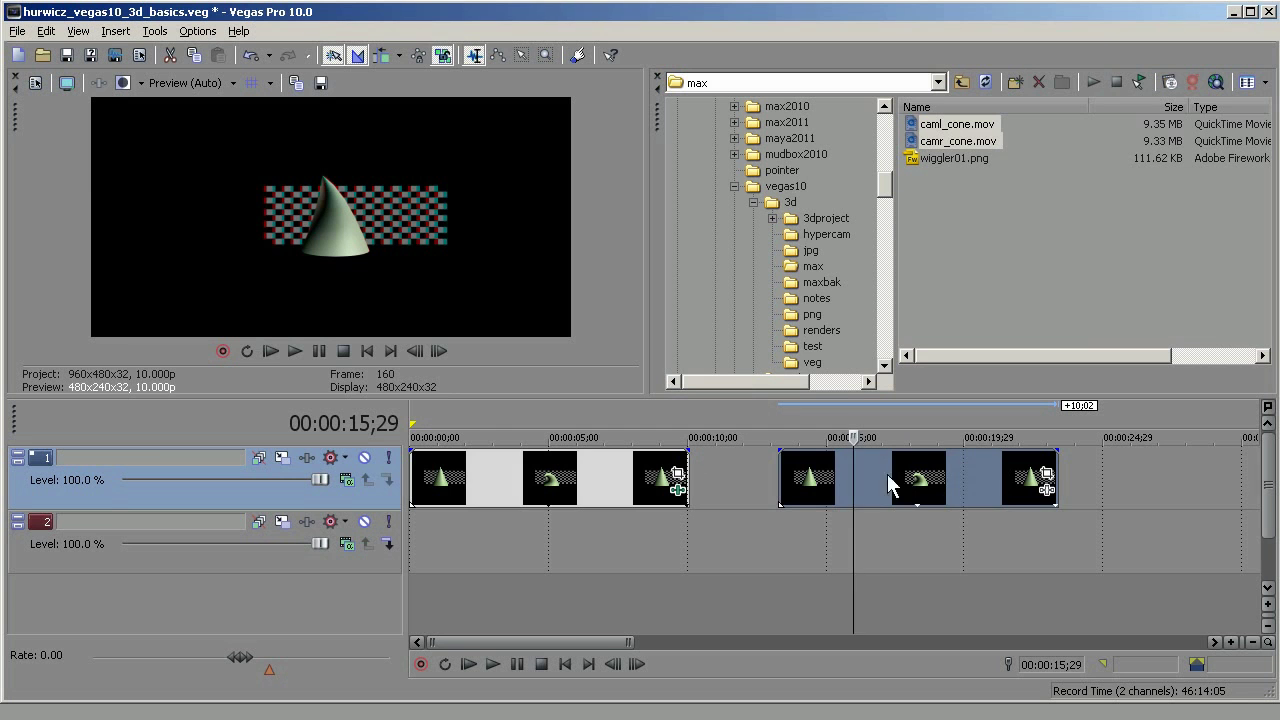
{"action": "left_click", "coordinate": [543, 490]}
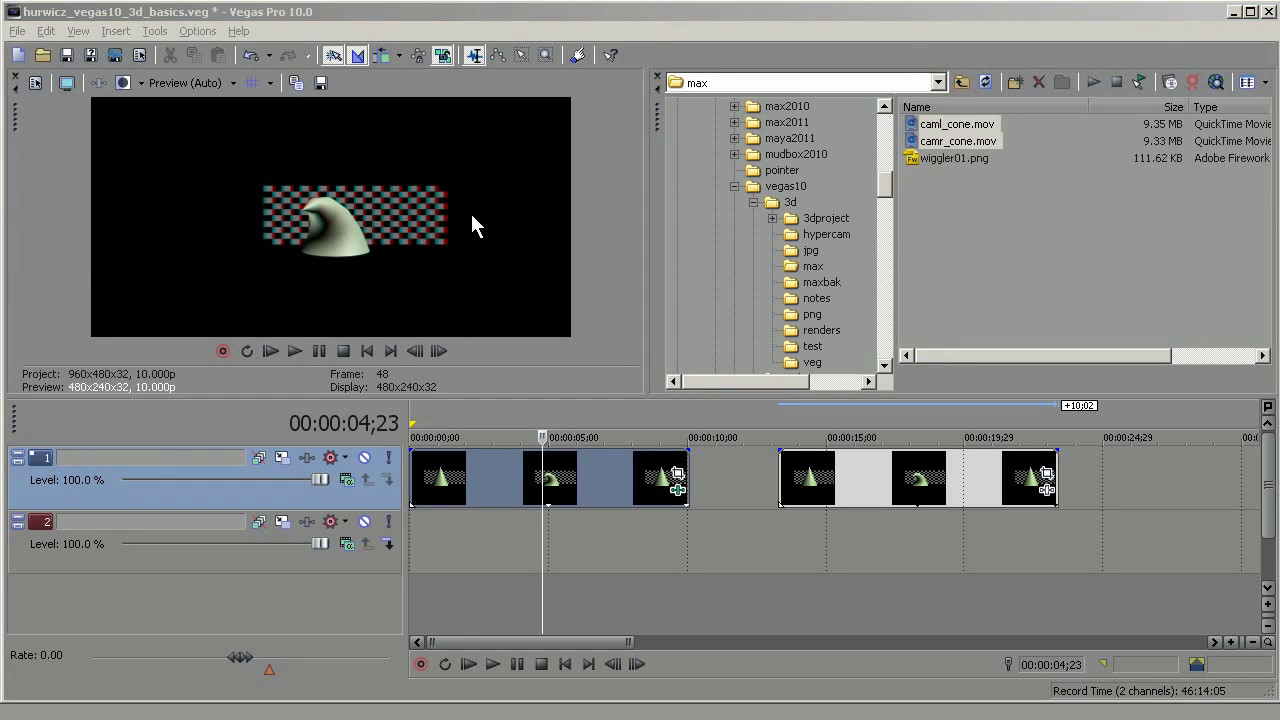
Step: Set the video preview's Stereoscopic 3D mode to Left only
{"action": "right_click", "coordinate": [381, 205]}
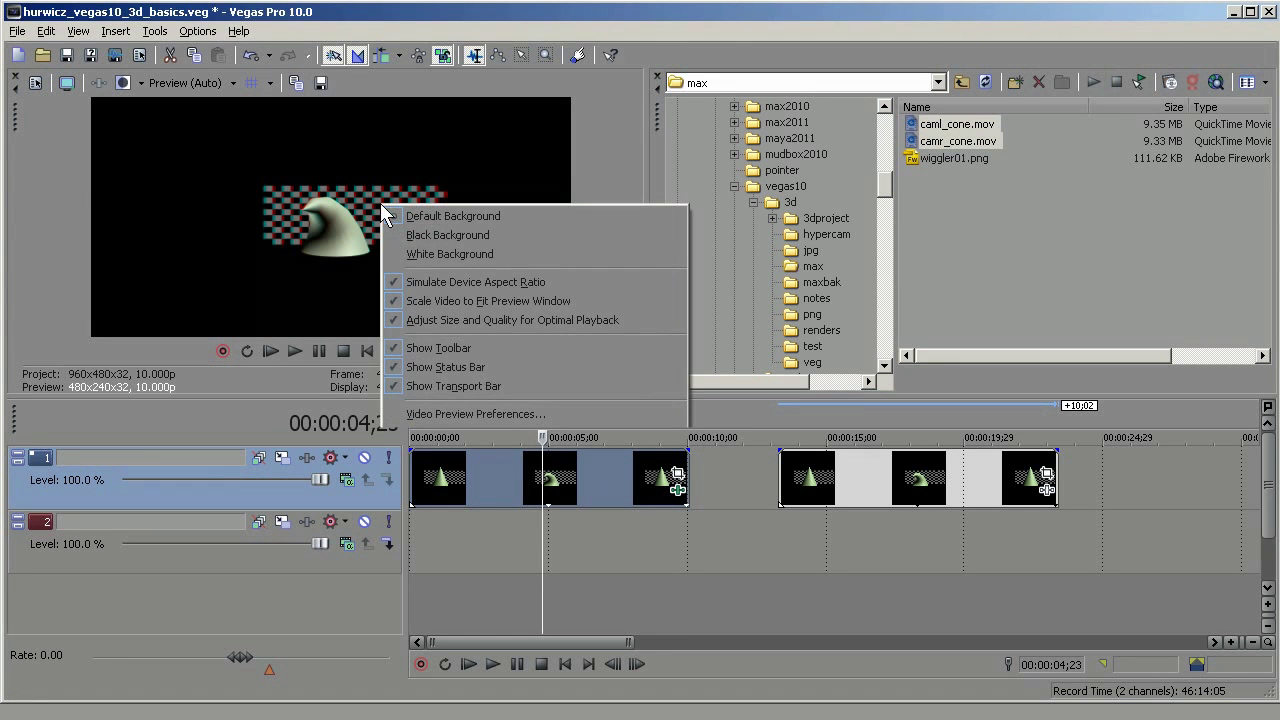
{"action": "left_click", "coordinate": [464, 413]}
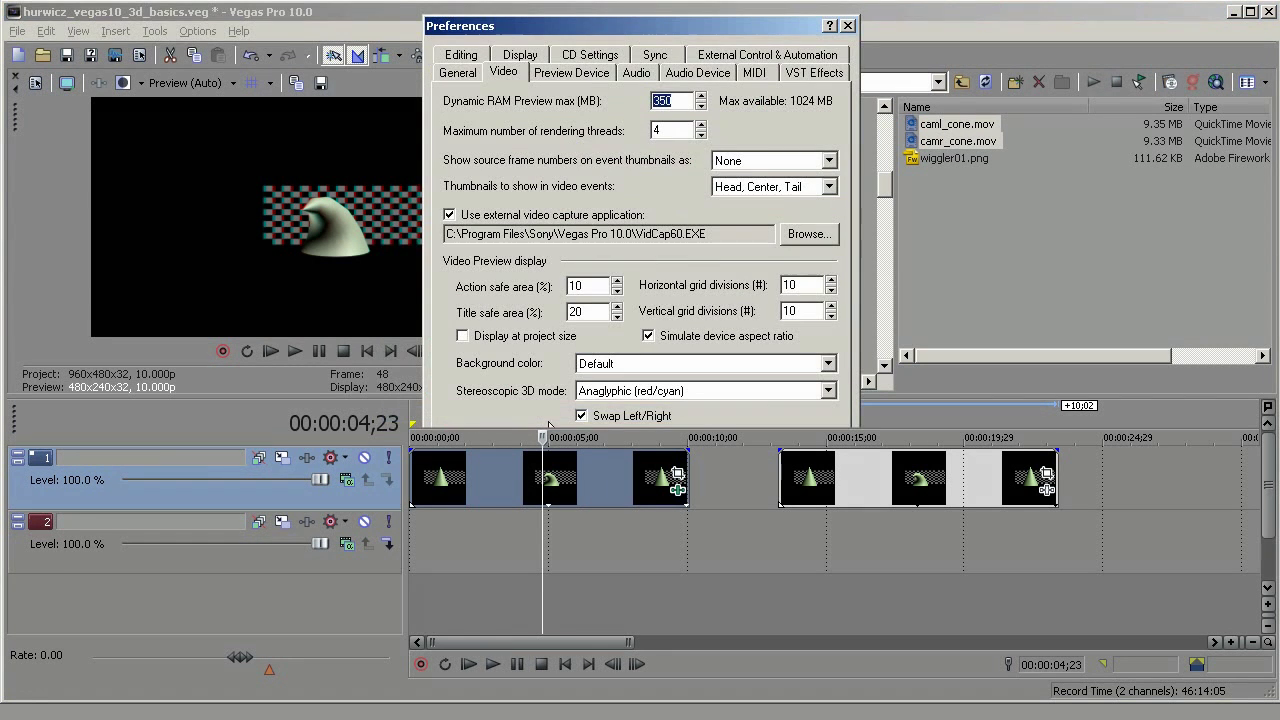
{"action": "left_click", "coordinate": [828, 391]}
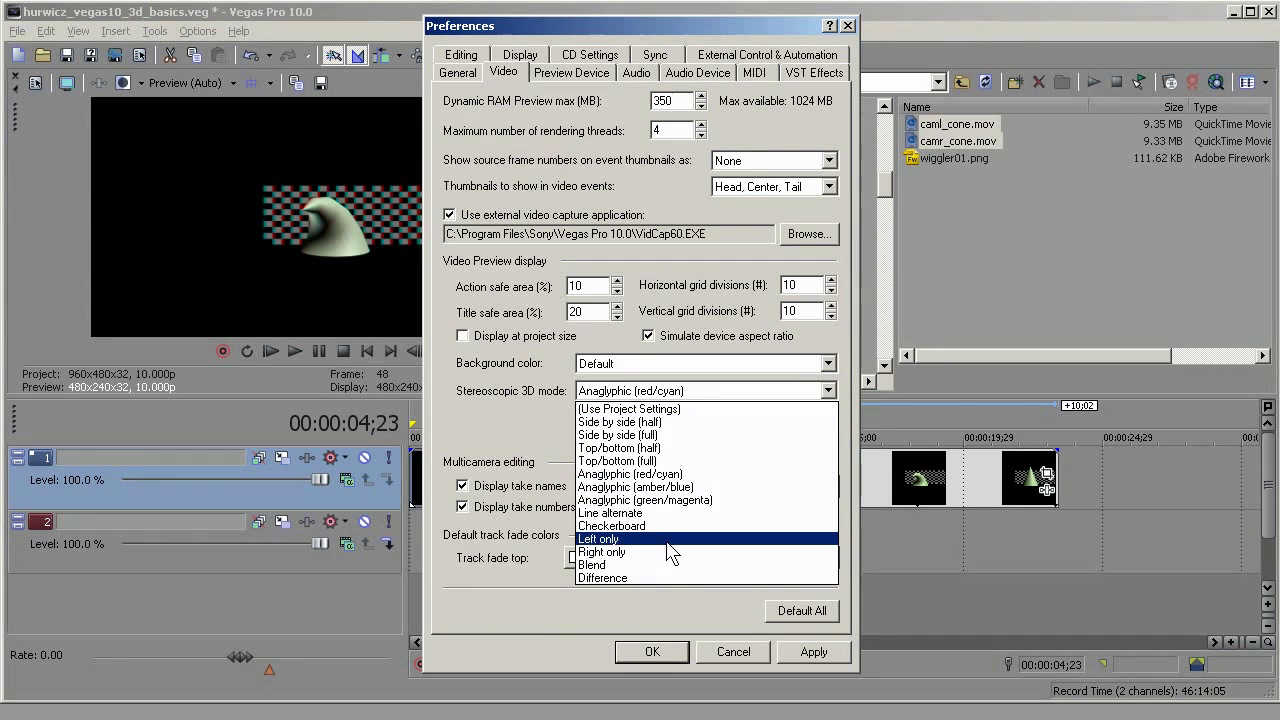
{"action": "left_click", "coordinate": [653, 539]}
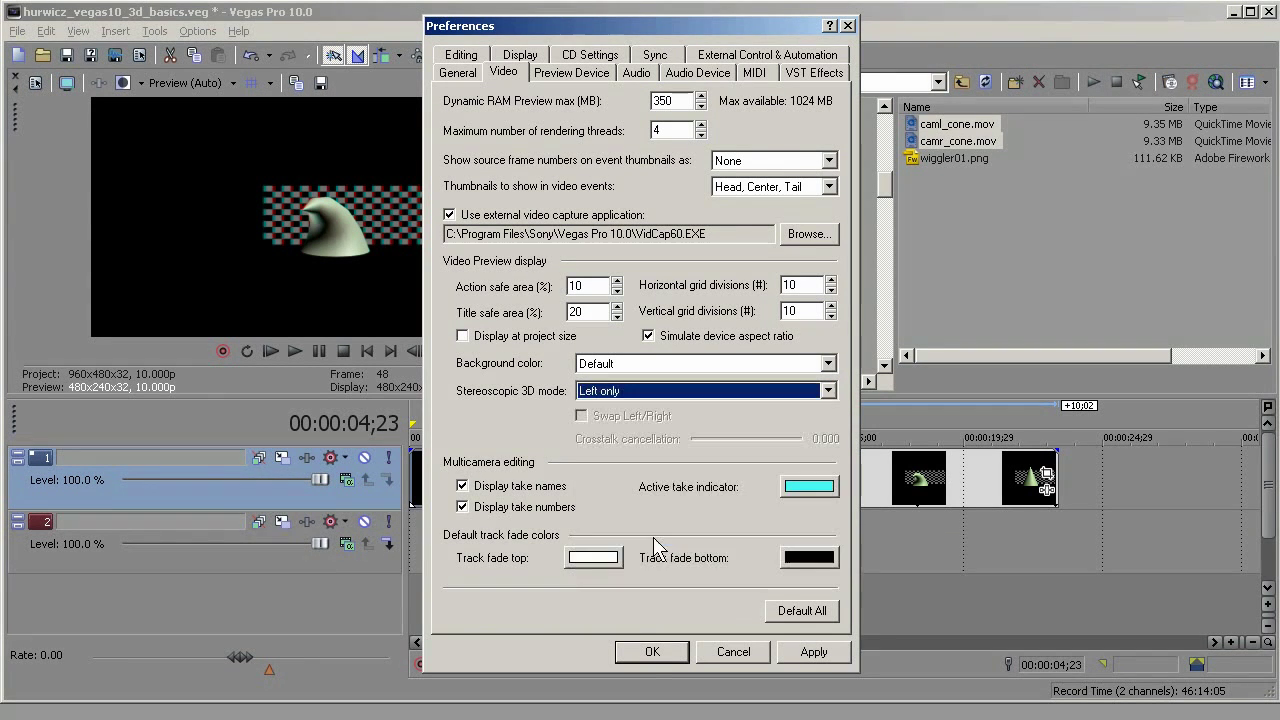
{"action": "left_click", "coordinate": [650, 652]}
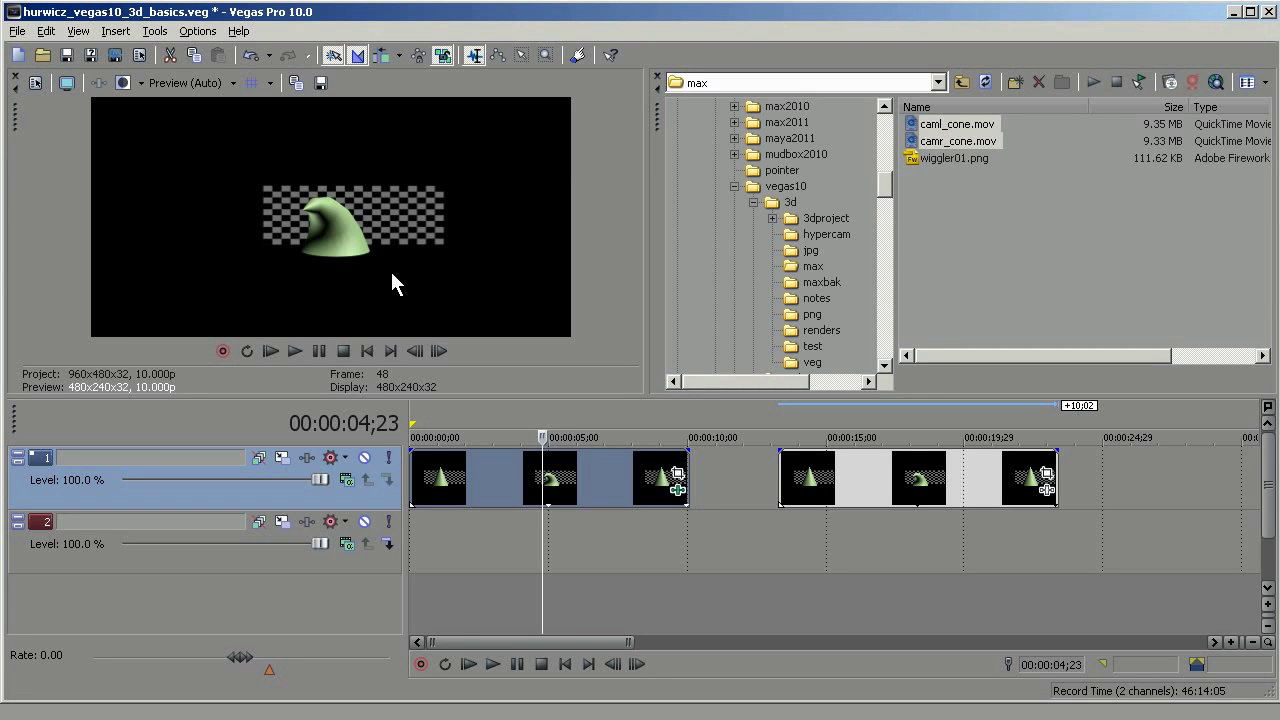
Step: Examine the Stereoscopic 3D mode options in the project settings of the custom QuickTime 7 render template, leaving (Use Project Settings) selected
{"action": "left_click", "coordinate": [118, 55]}
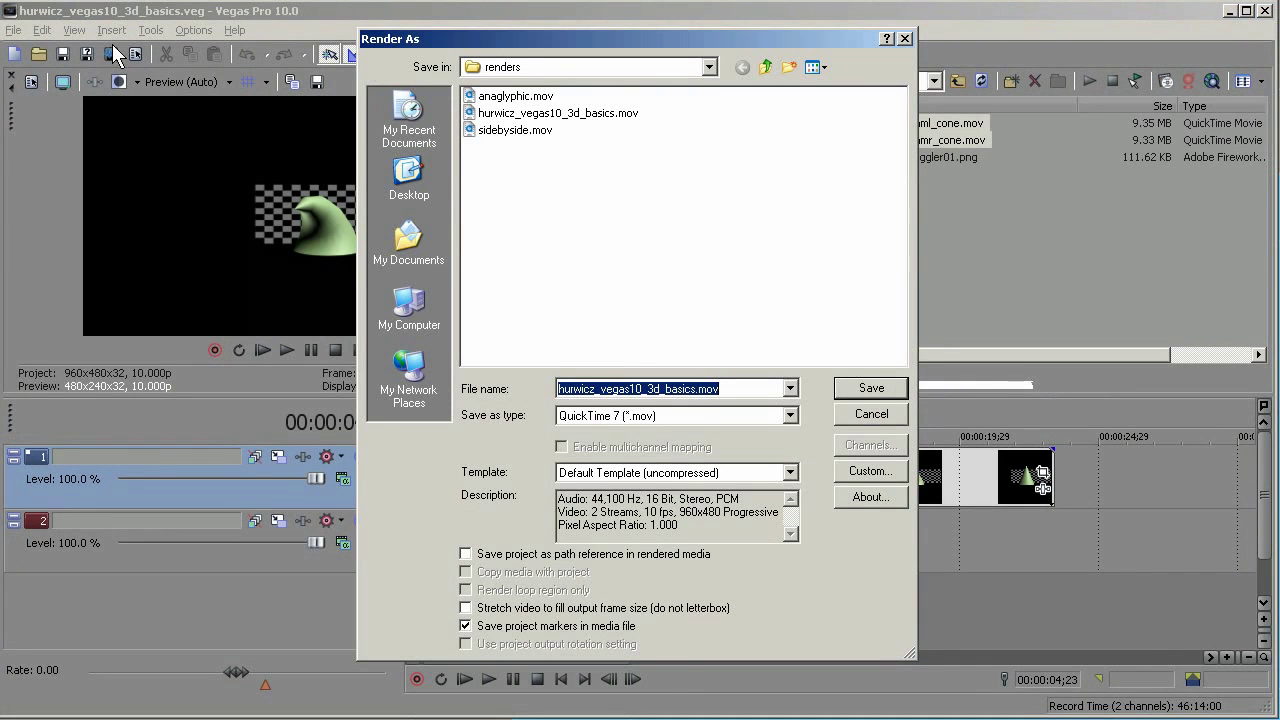
{"action": "left_click", "coordinate": [862, 472]}
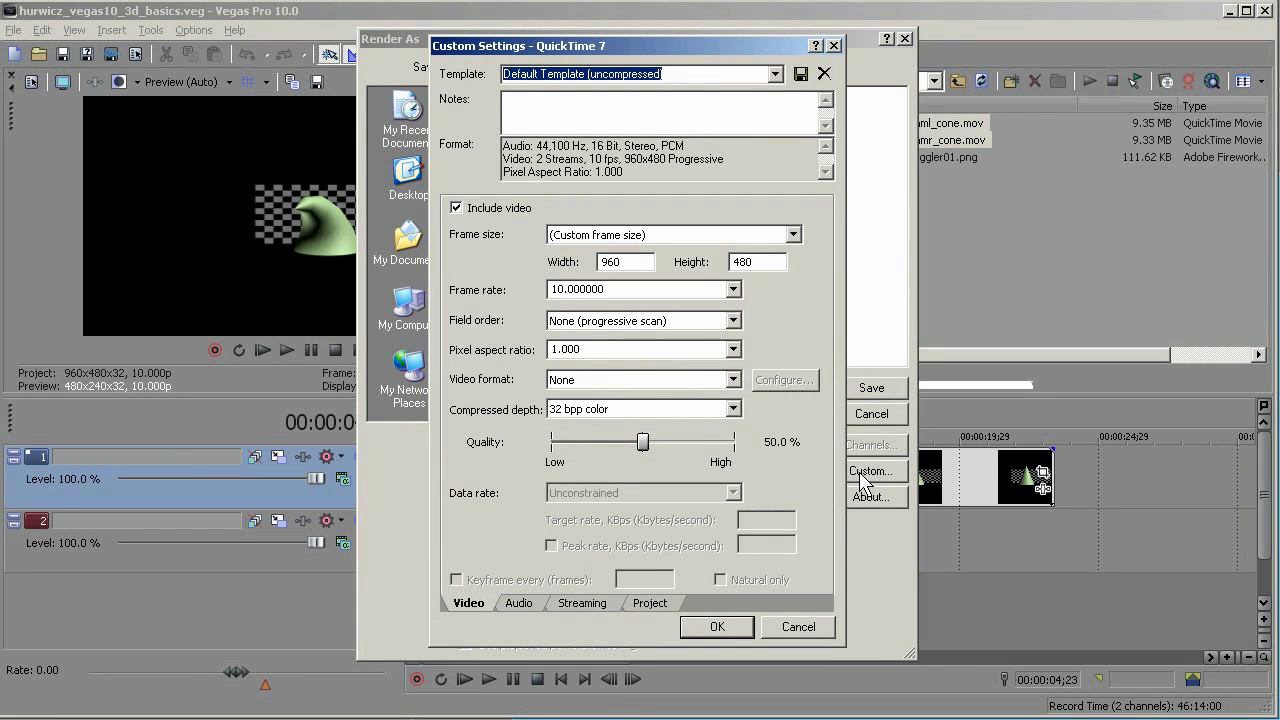
{"action": "left_click", "coordinate": [650, 604]}
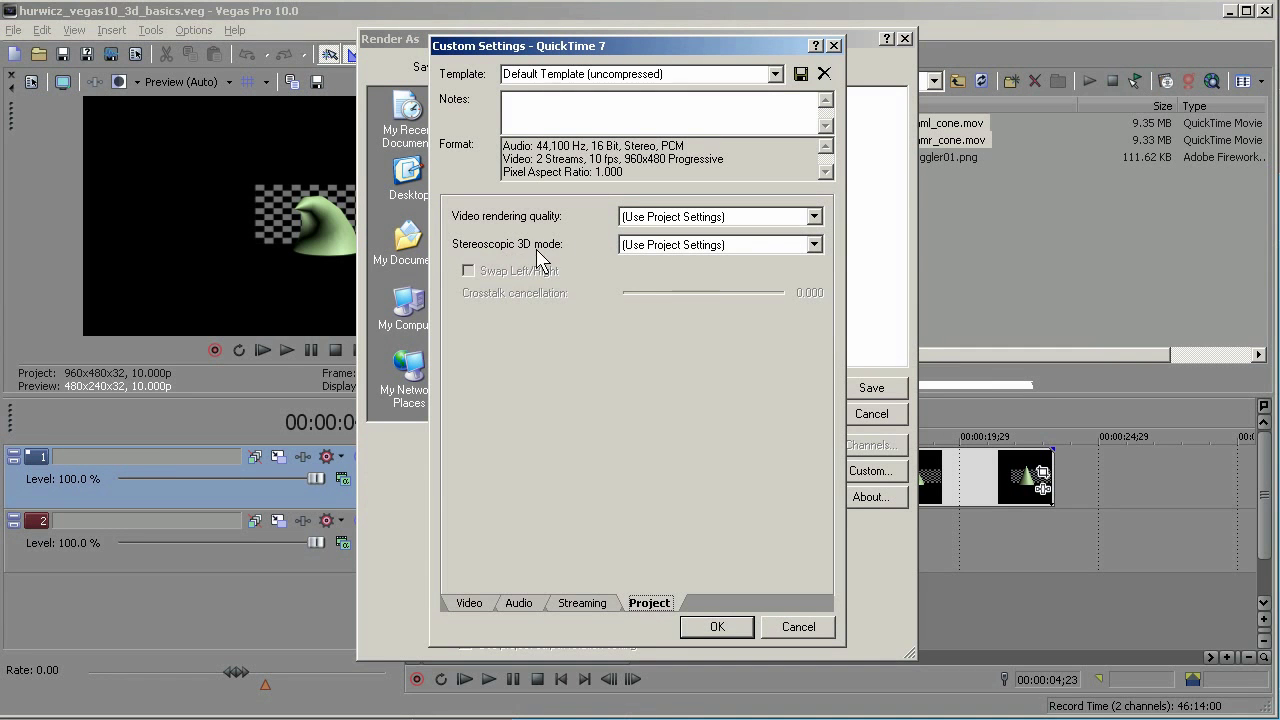
{"action": "left_click", "coordinate": [815, 246]}
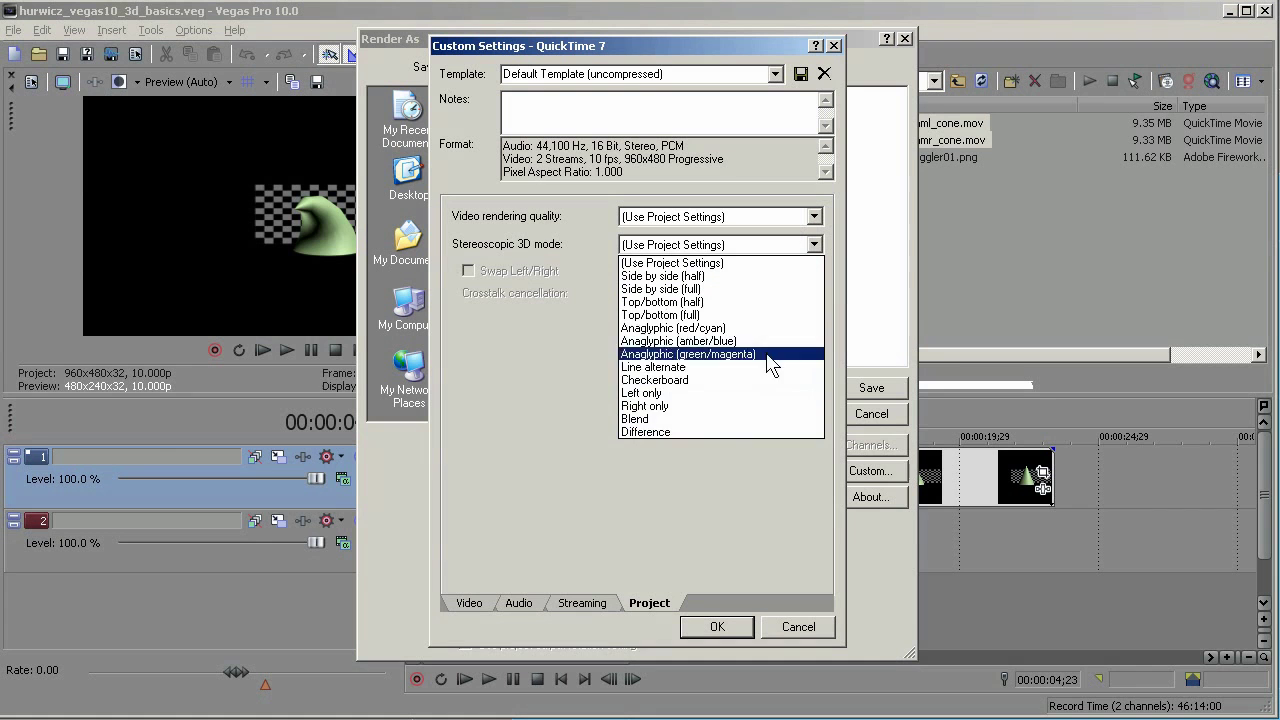
{"action": "left_click", "coordinate": [565, 355]}
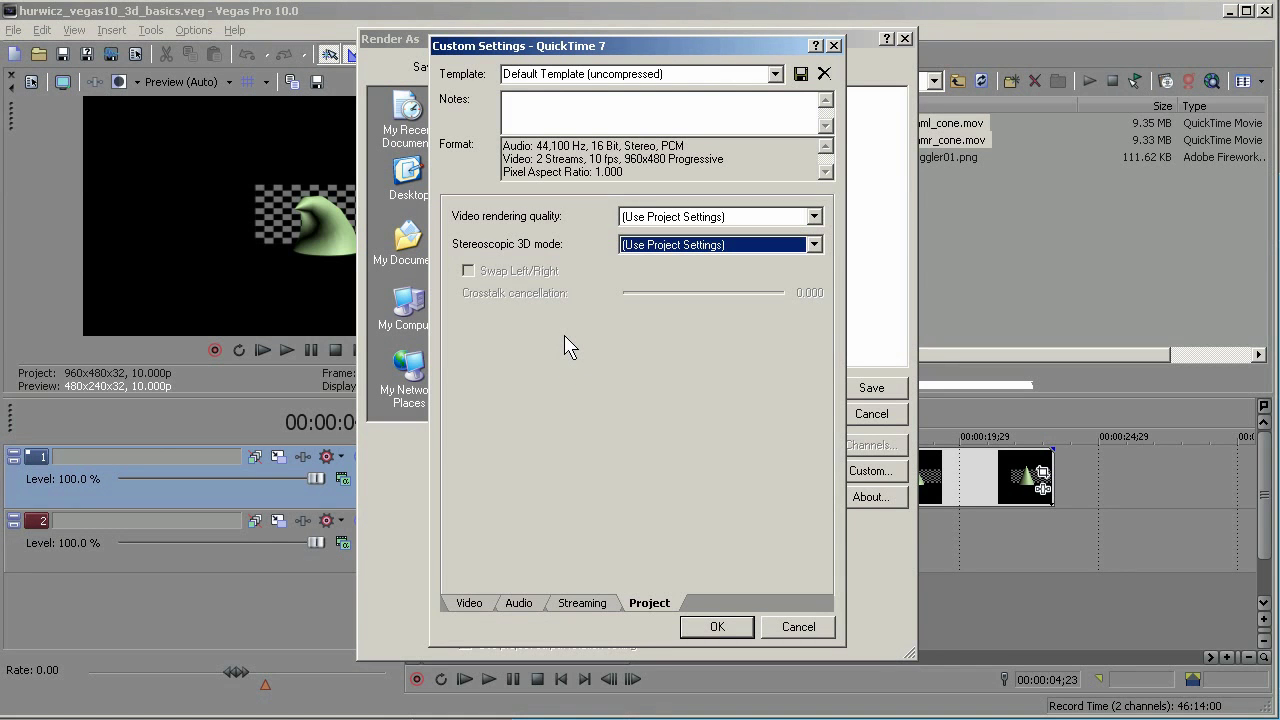